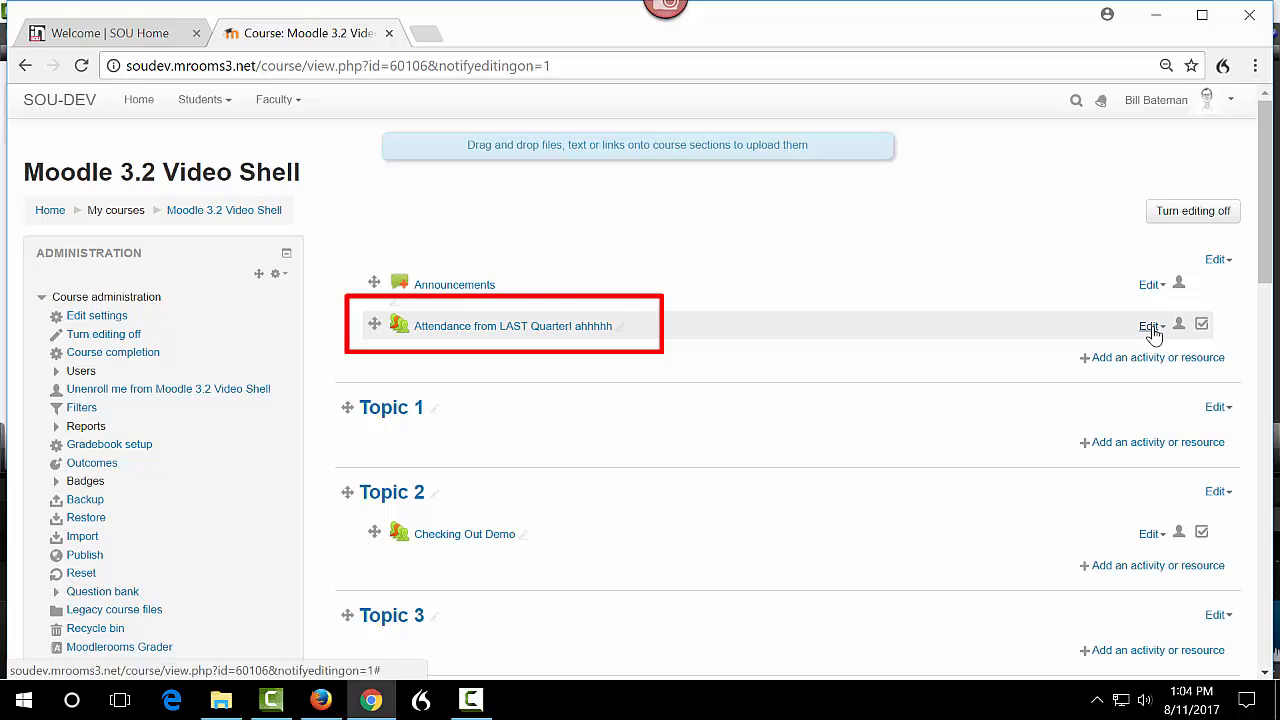
Delete the "Attendance from LAST Quarter! ahhhhh" activity from the course's top section.
click(1150, 327)
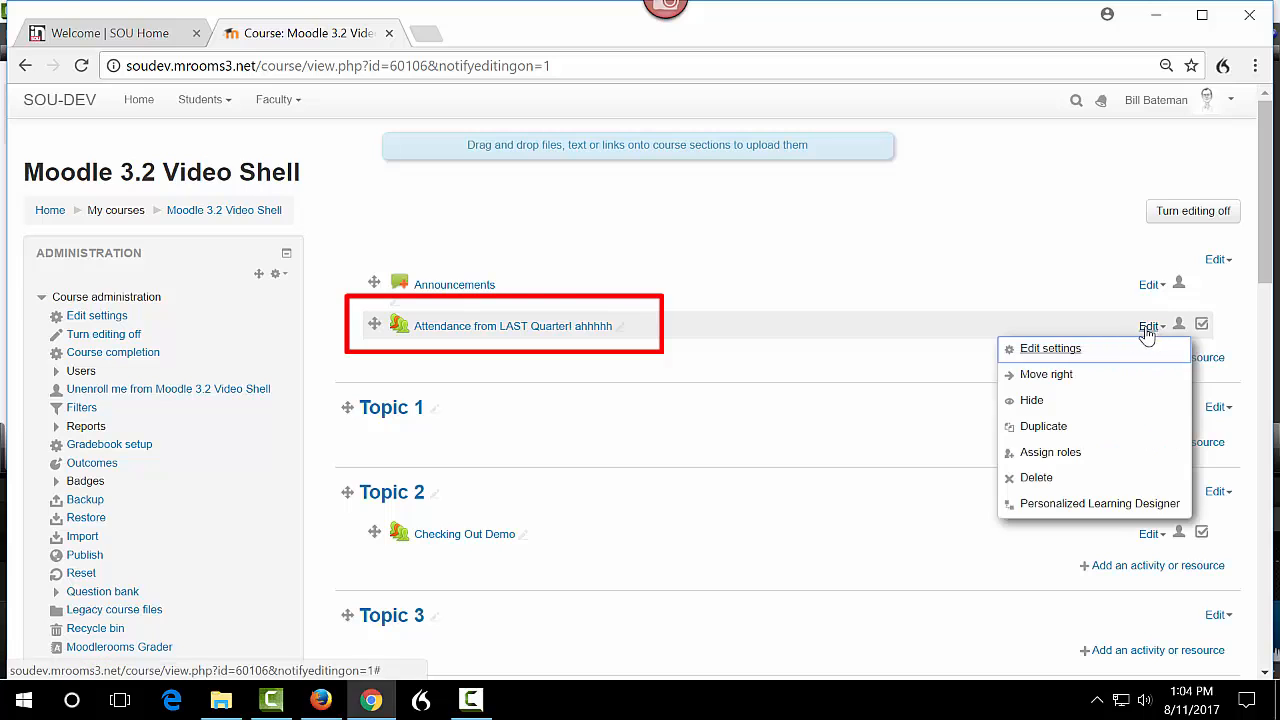
click(1034, 480)
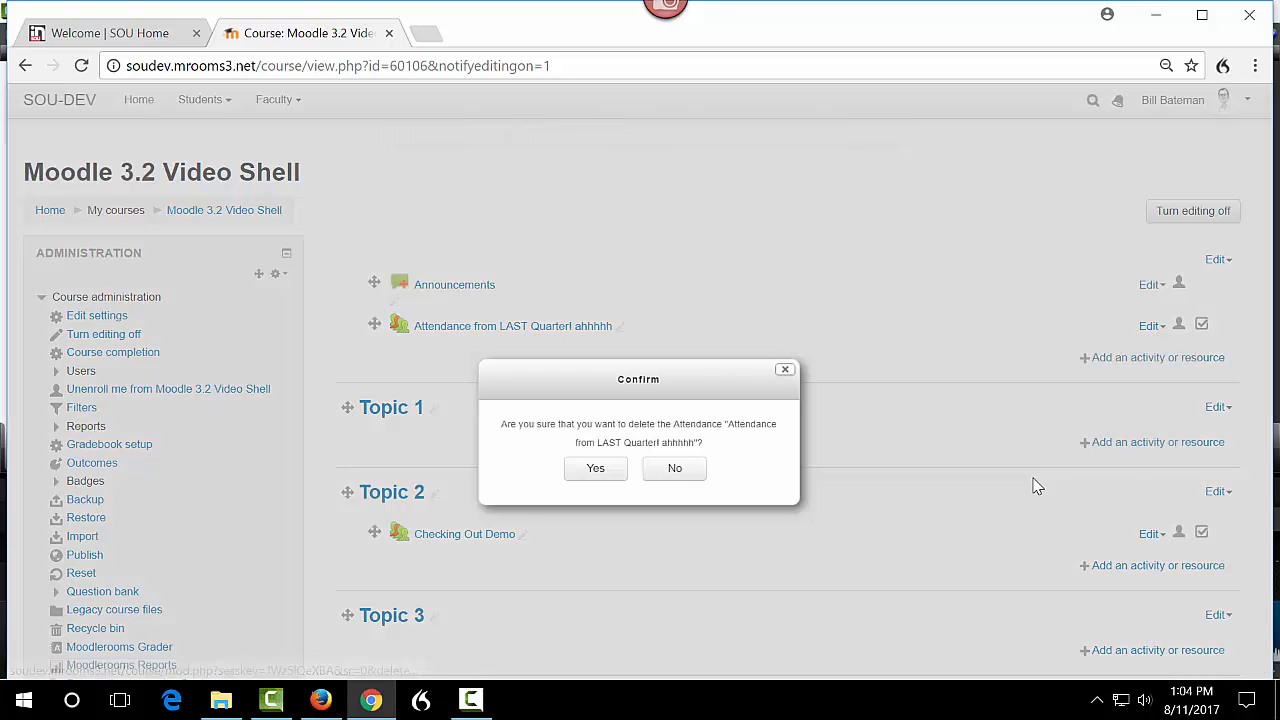
click(595, 470)
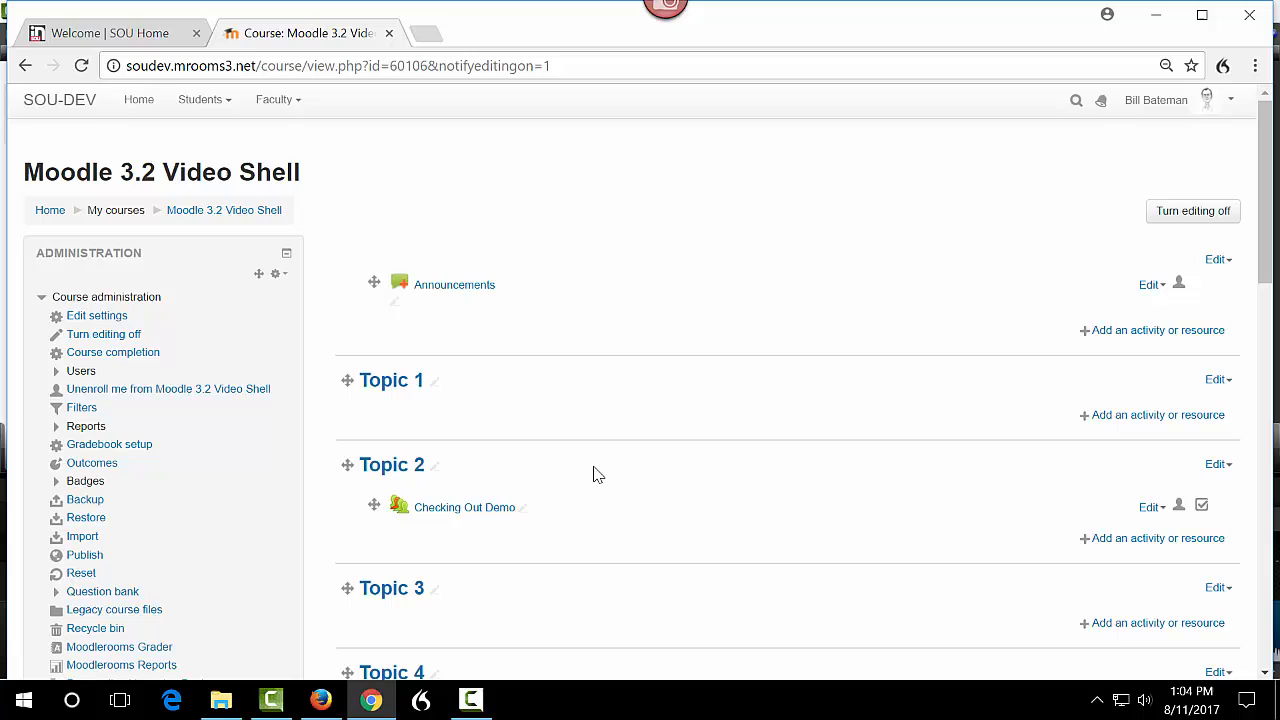
Start adding a new Attendance activity to Topic 1 and expand its Grade section.
click(1153, 416)
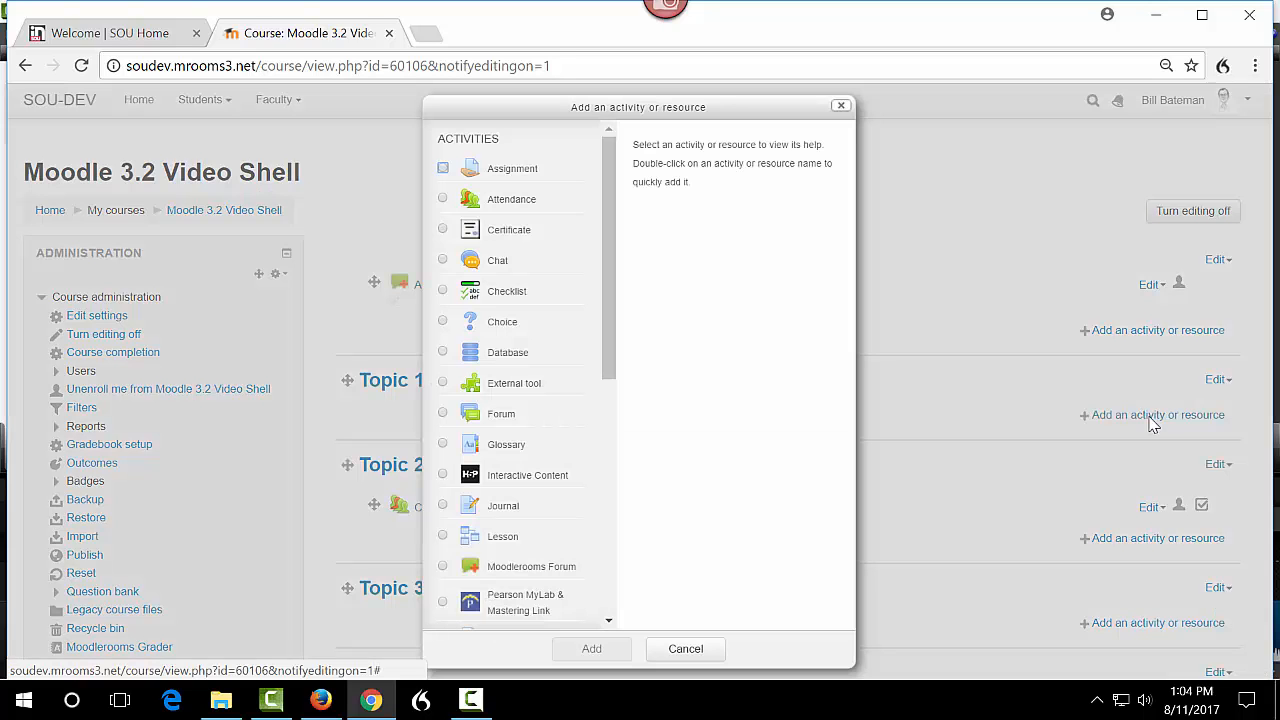
double_click(495, 201)
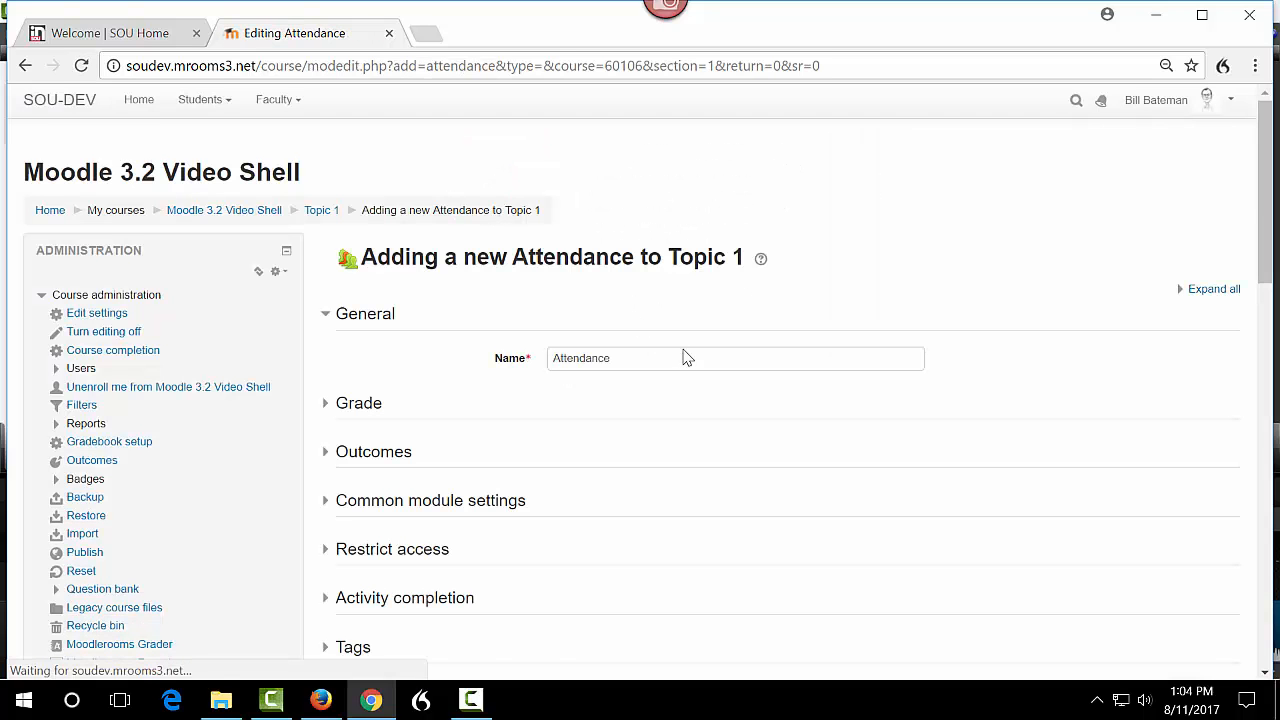
scroll(734, 389, down, 1)
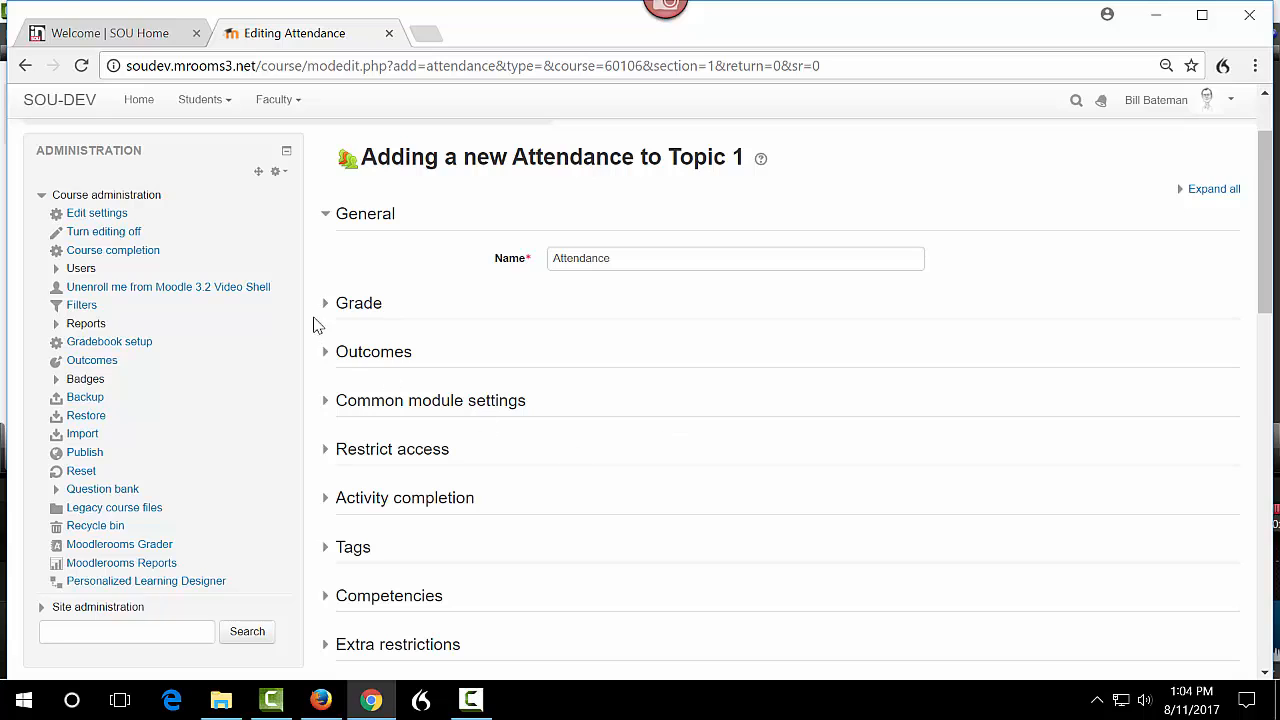
click(364, 306)
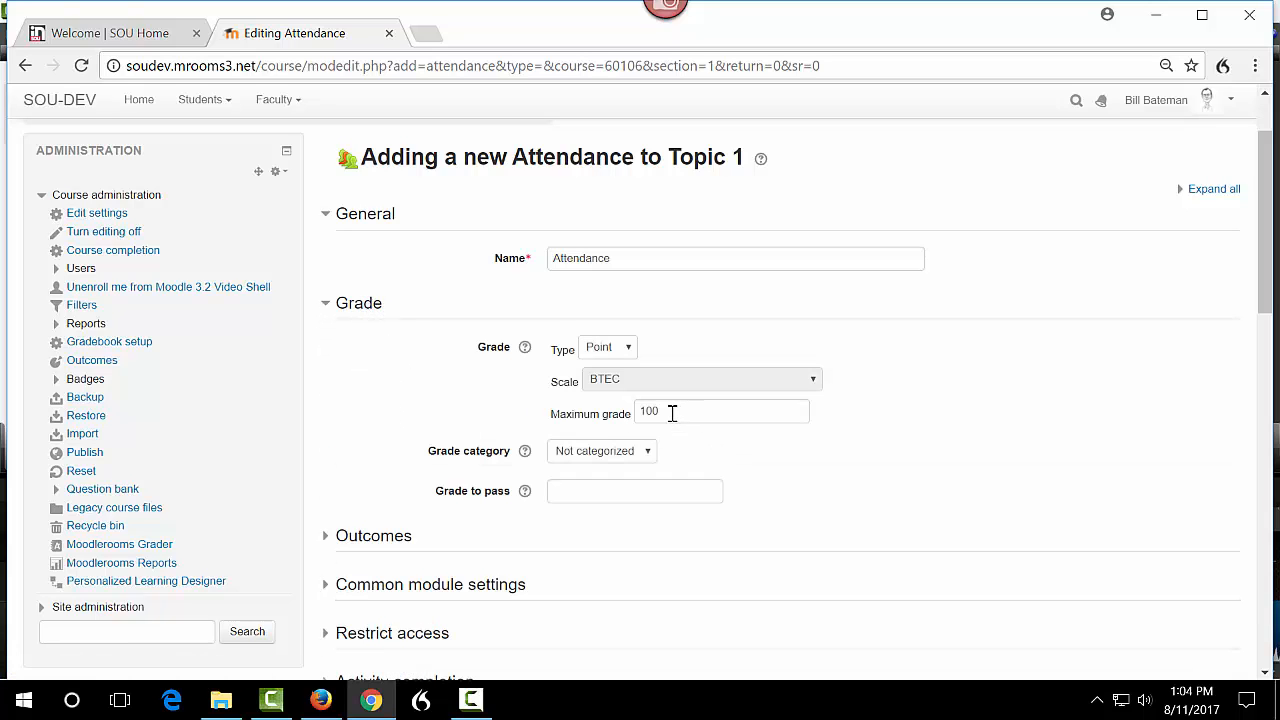
Set the maximum grade to 50 and the grade category to Attendance.
drag(672, 413, 624, 422)
text(50)
click(649, 458)
click(614, 486)
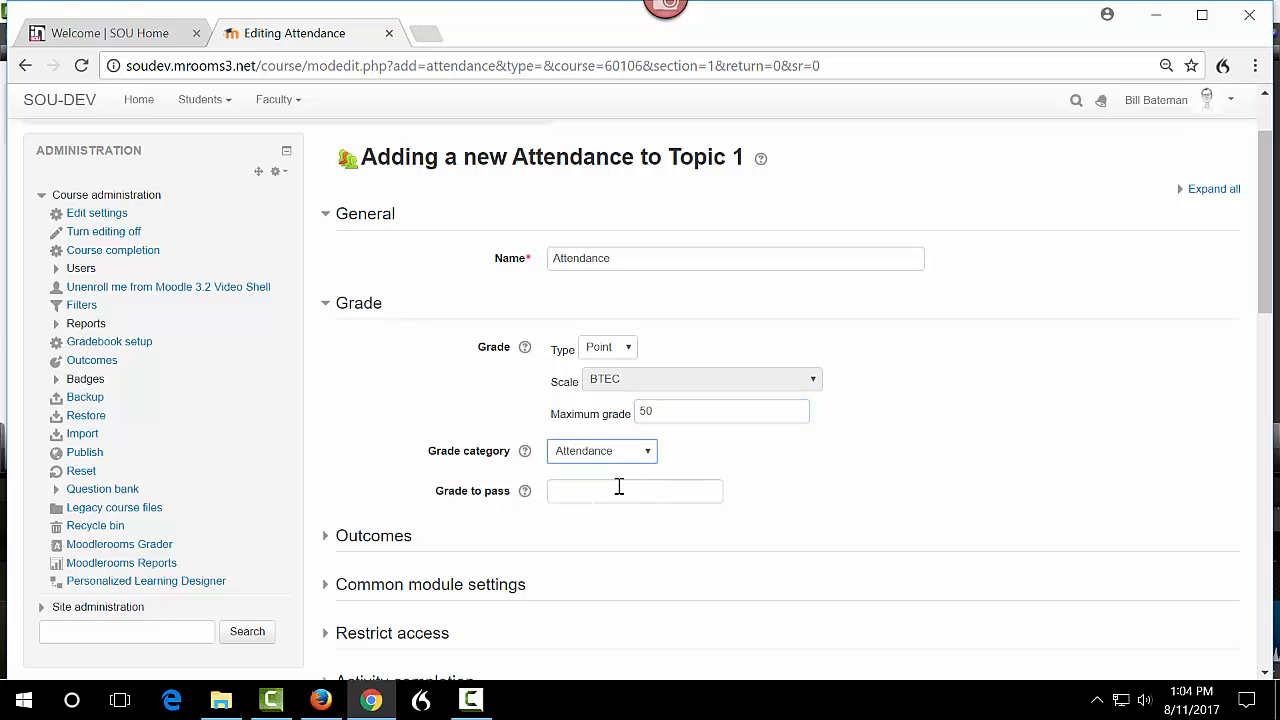
Save the new Attendance activity and return to the course page.
scroll(788, 476, down, 5)
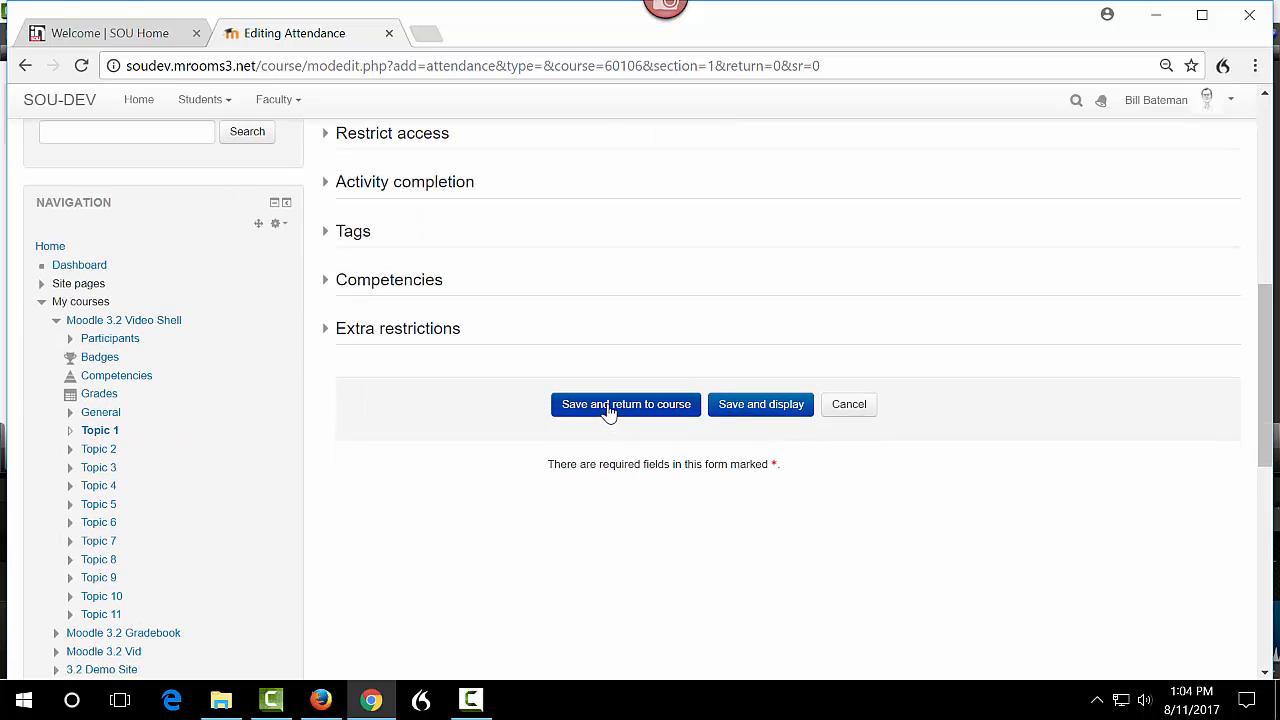
click(608, 410)
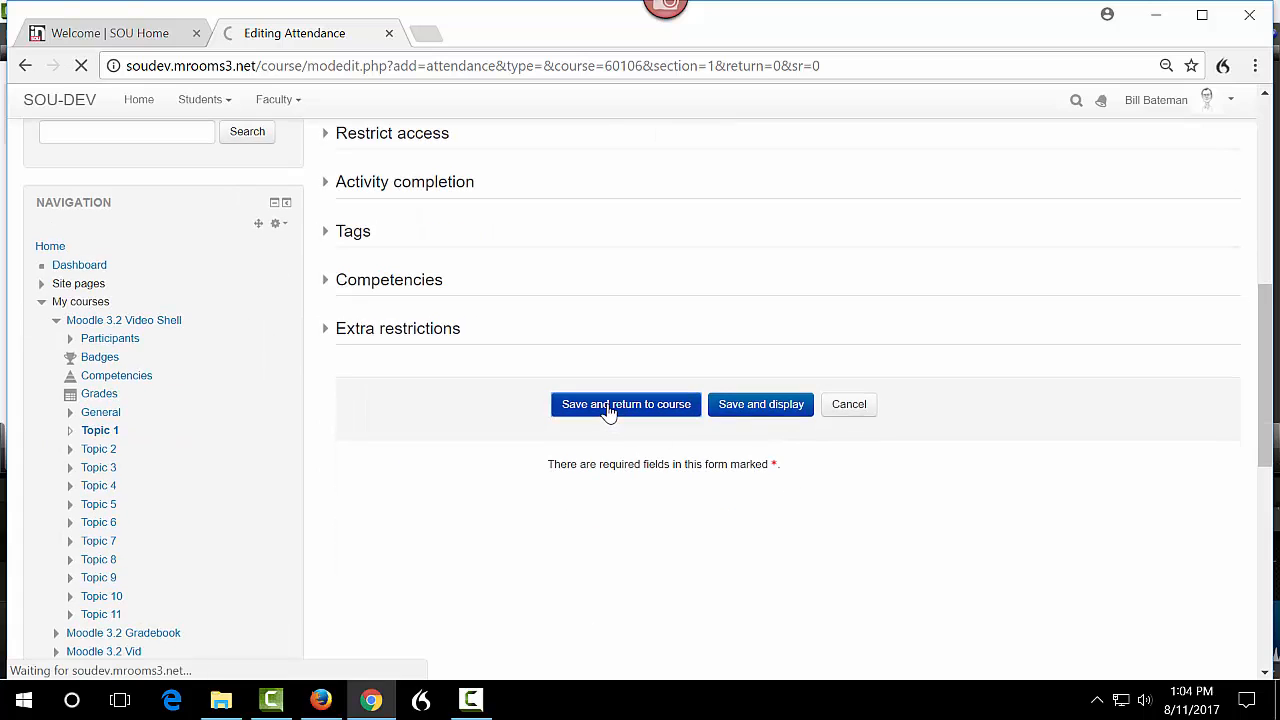
scroll(640, 480, up, 3)
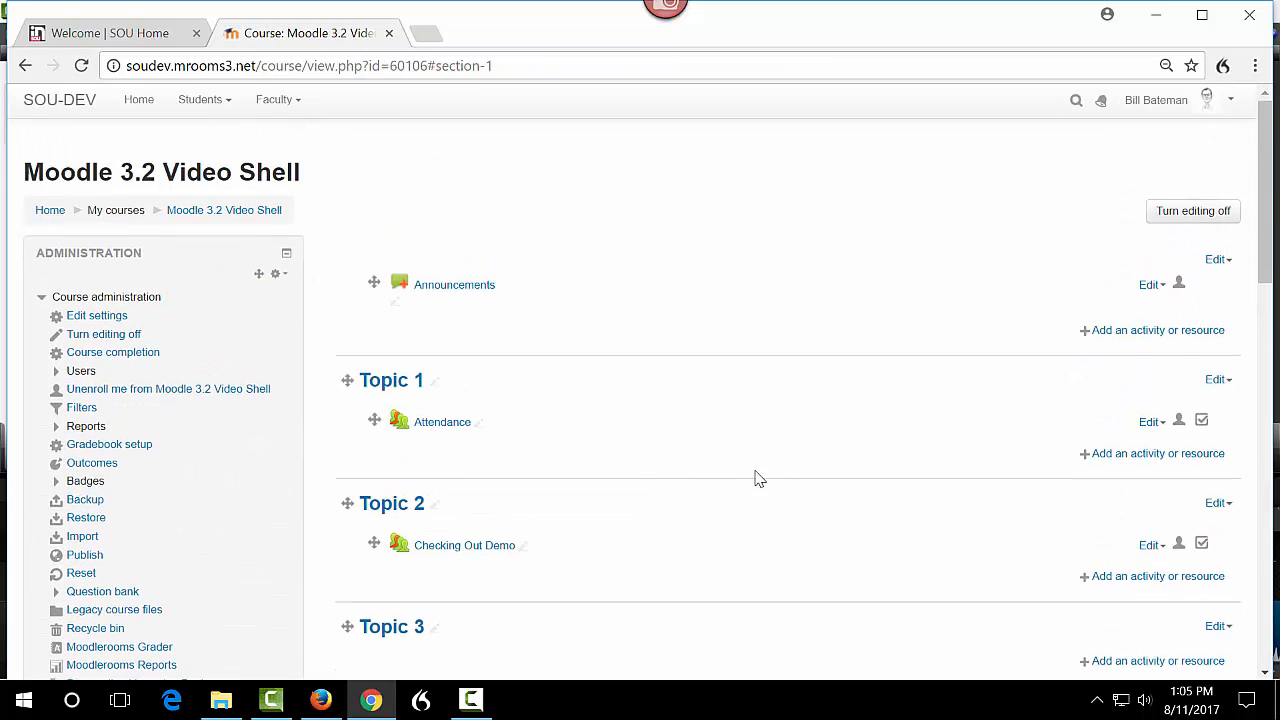
Open the Attendance activity in Topic 1 and show all of its sessions.
click(436, 428)
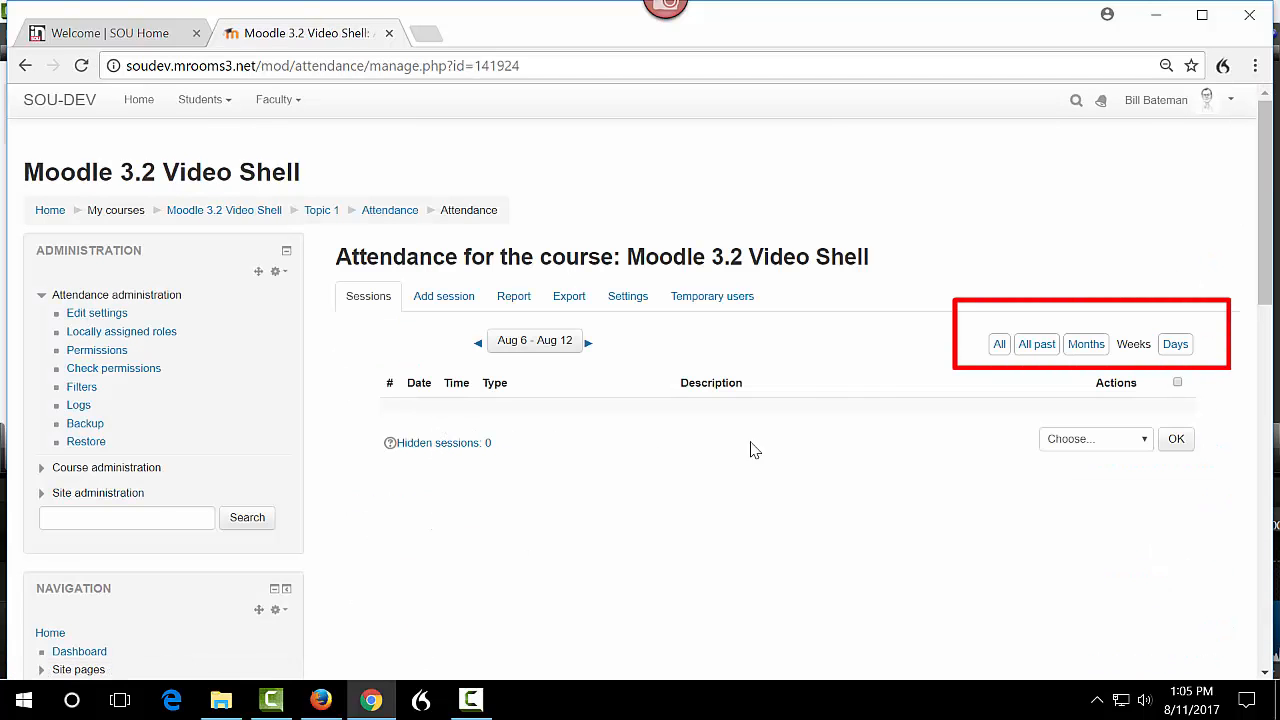
click(999, 346)
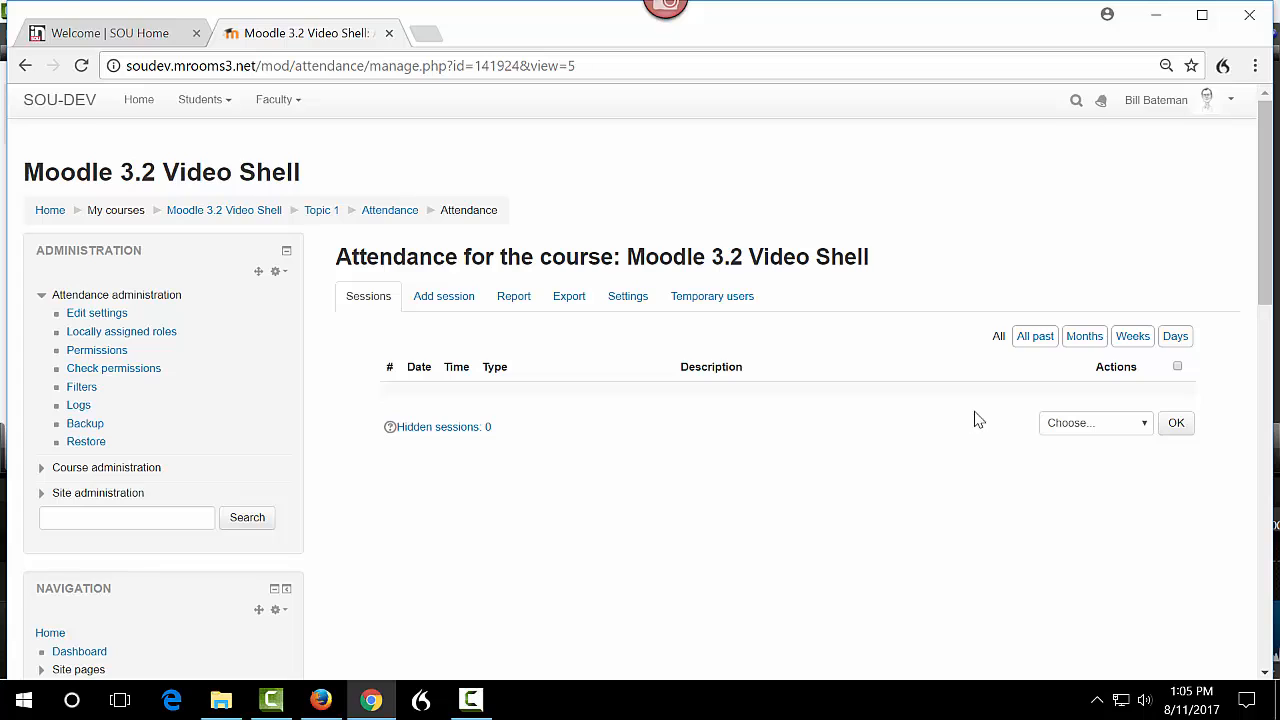
Start adding a session and set its date to 28 August 2017.
click(444, 311)
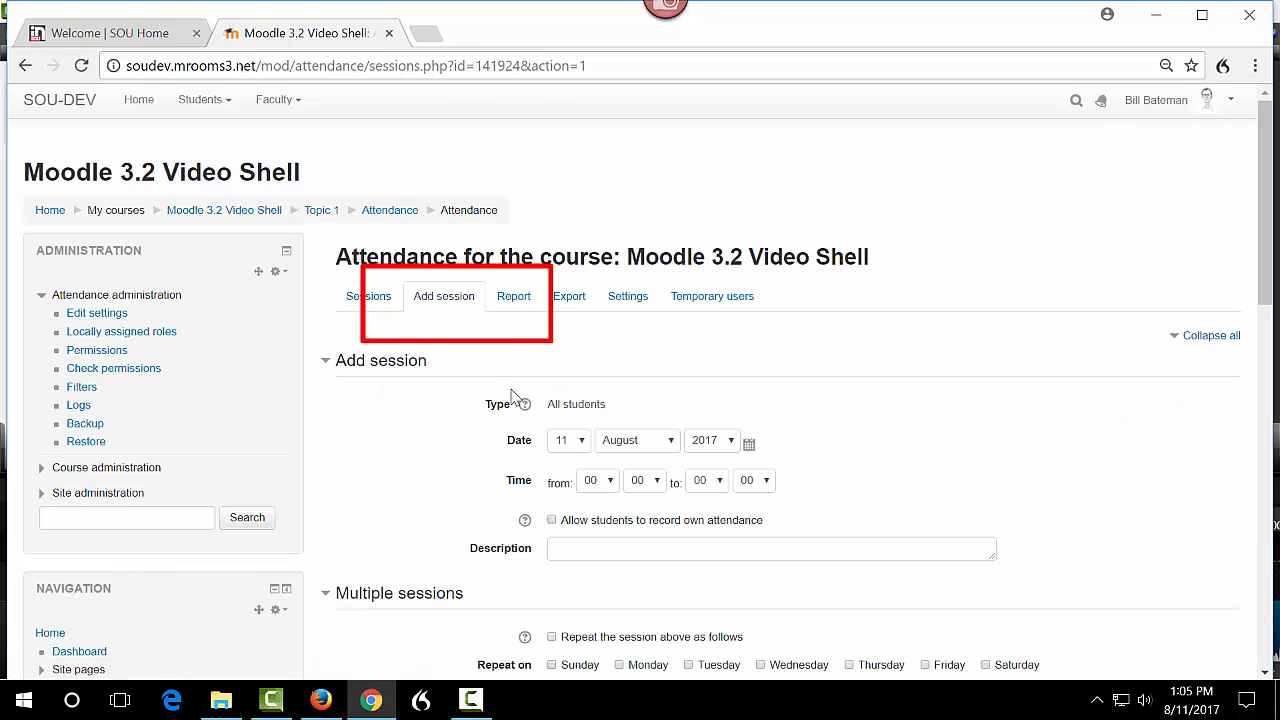
scroll(610, 408, down, 1)
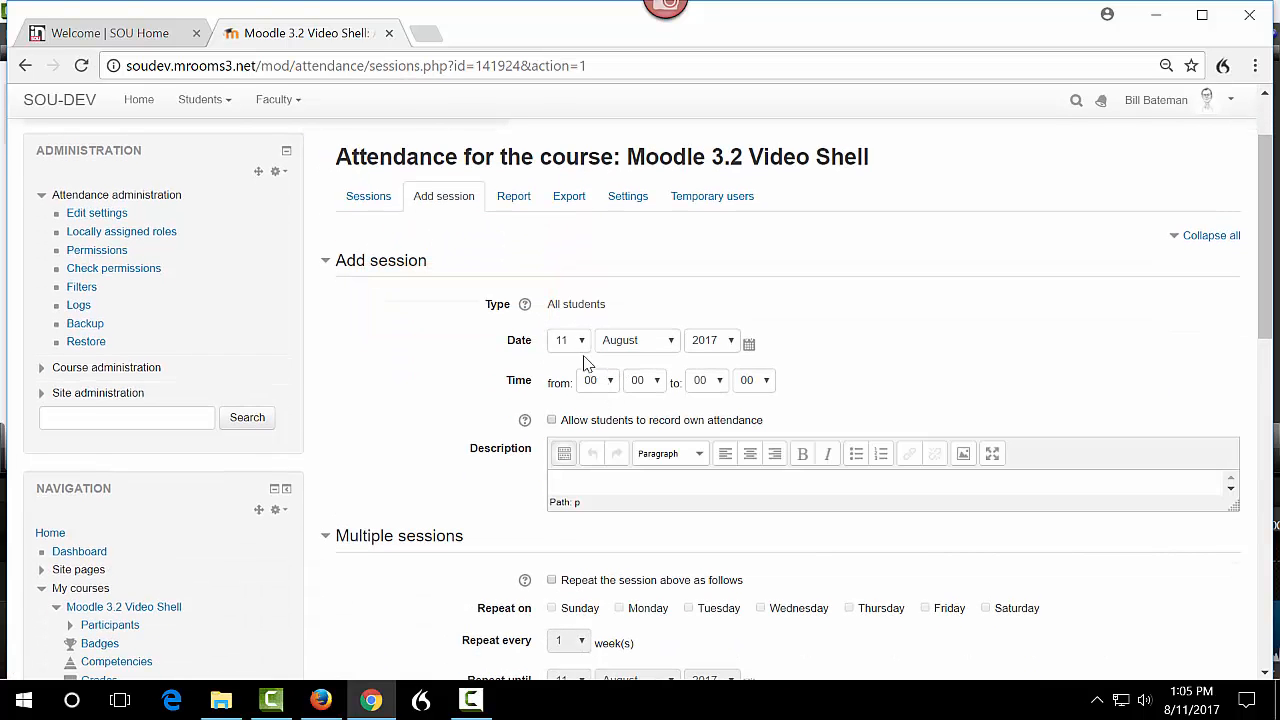
click(748, 344)
click(610, 286)
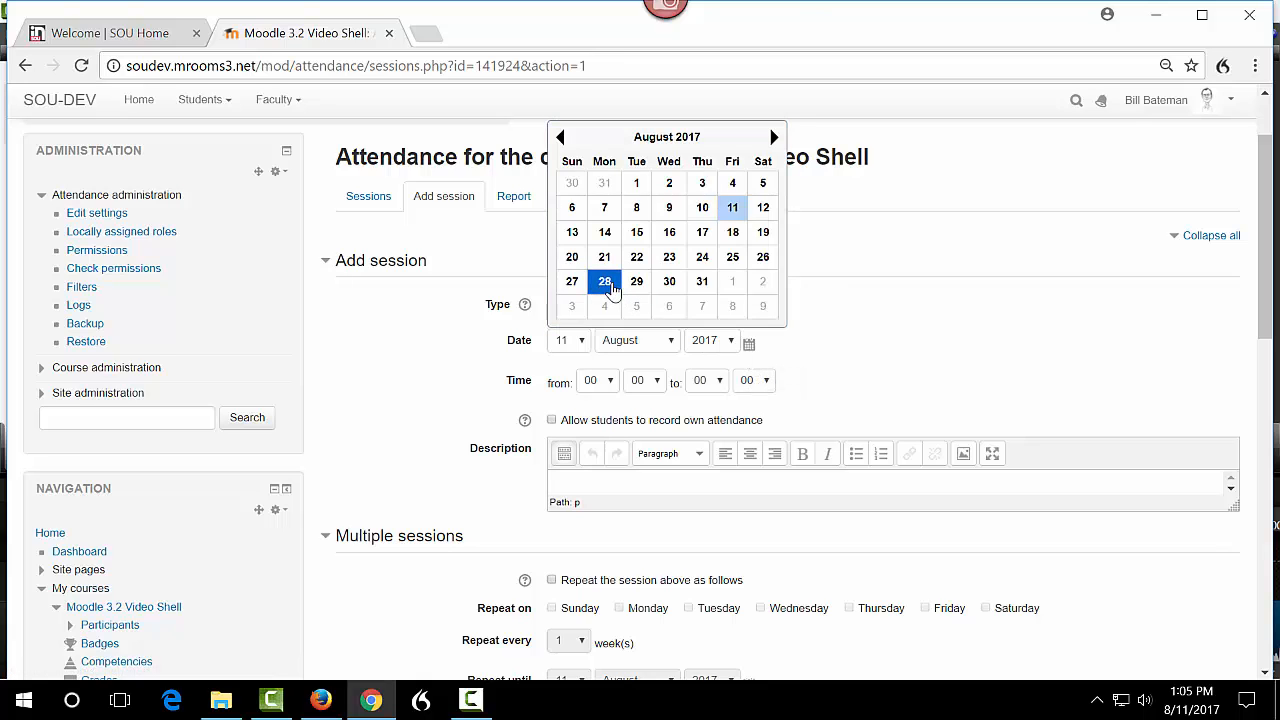
Set the session time from 13:00 to 14:15.
click(608, 381)
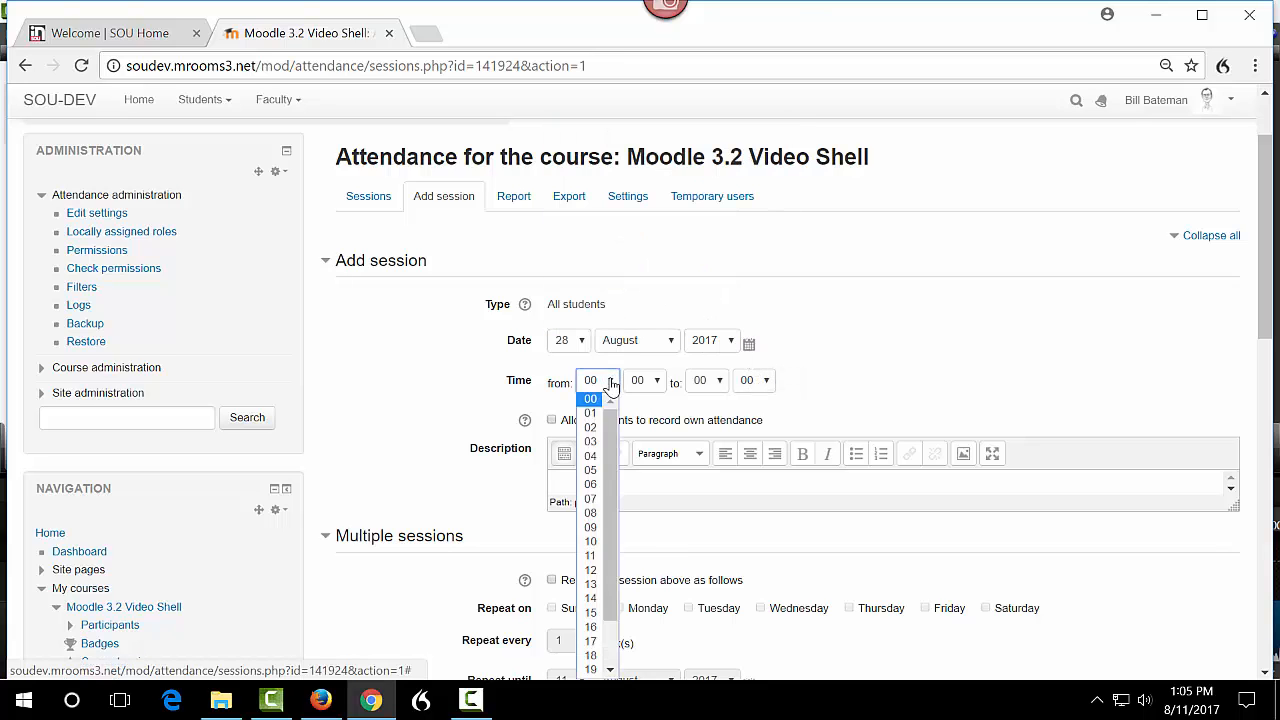
click(592, 586)
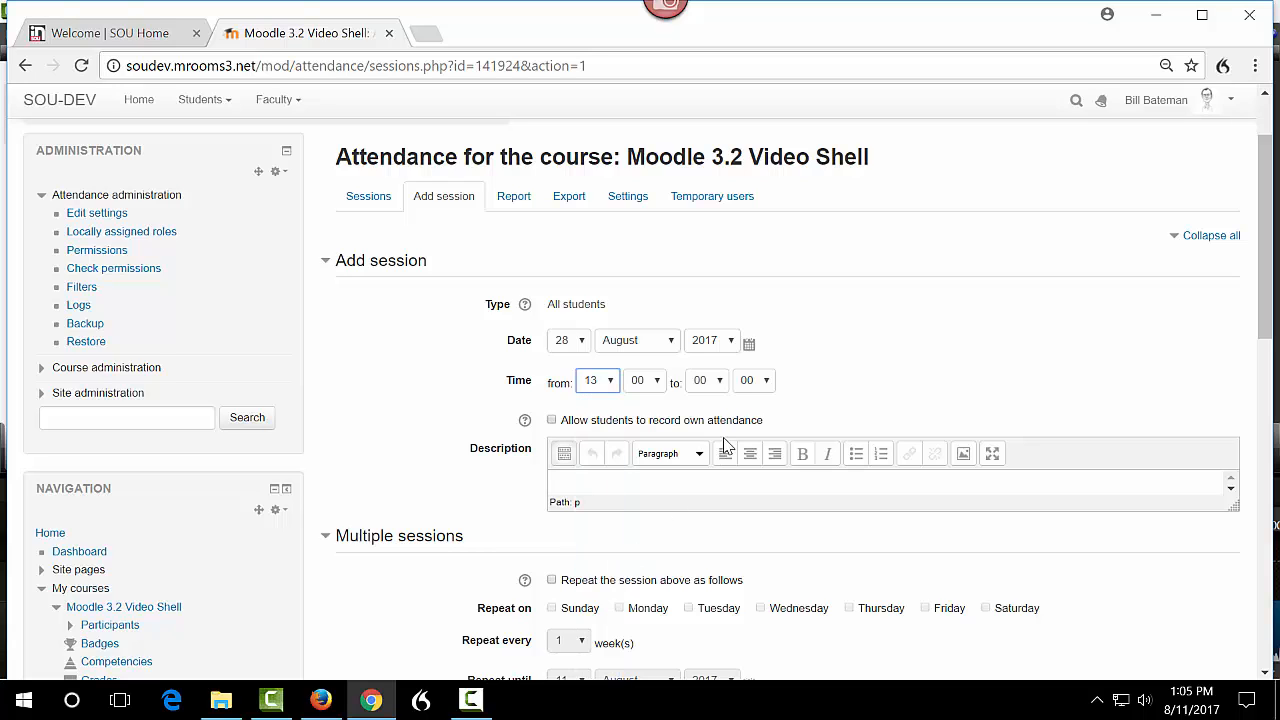
click(719, 381)
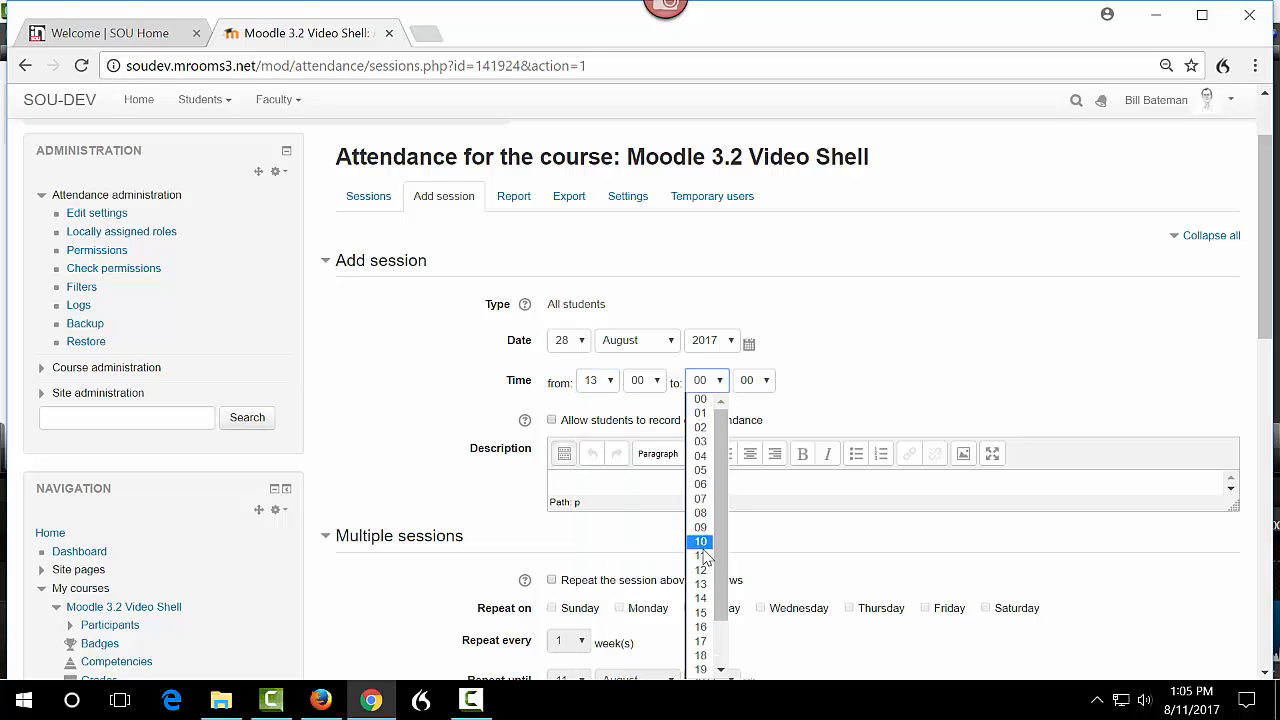
click(702, 600)
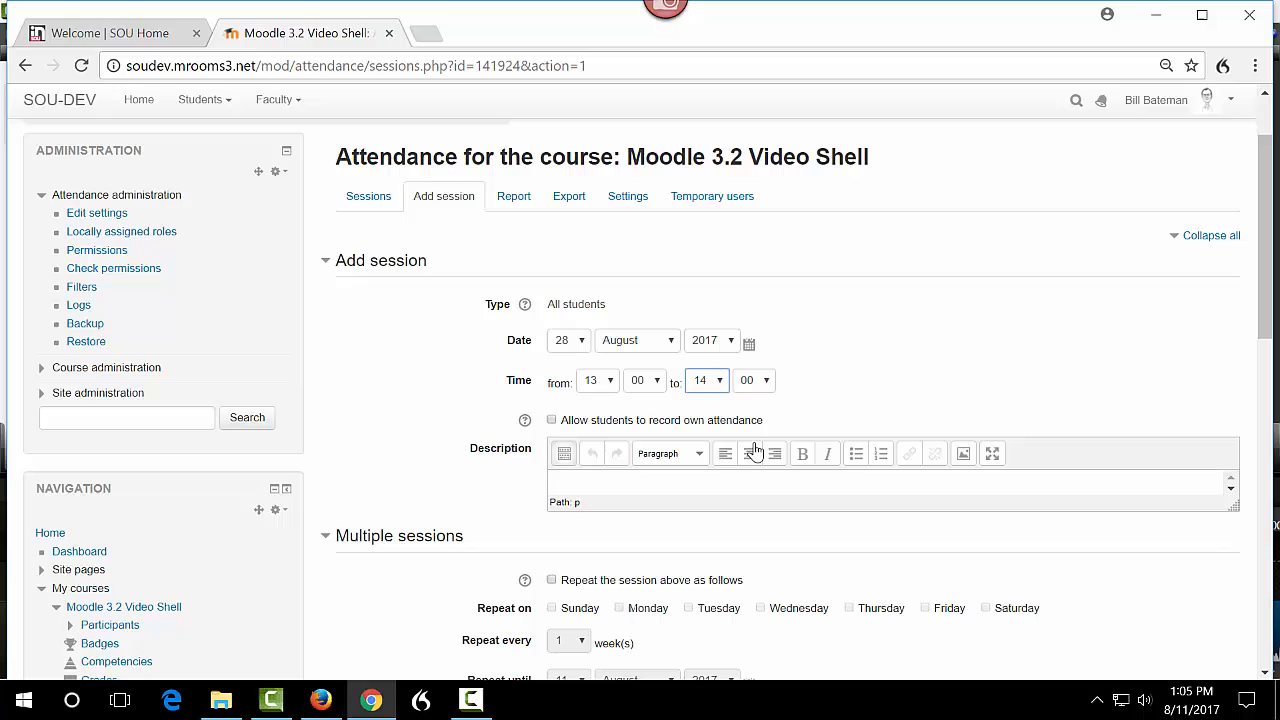
click(768, 389)
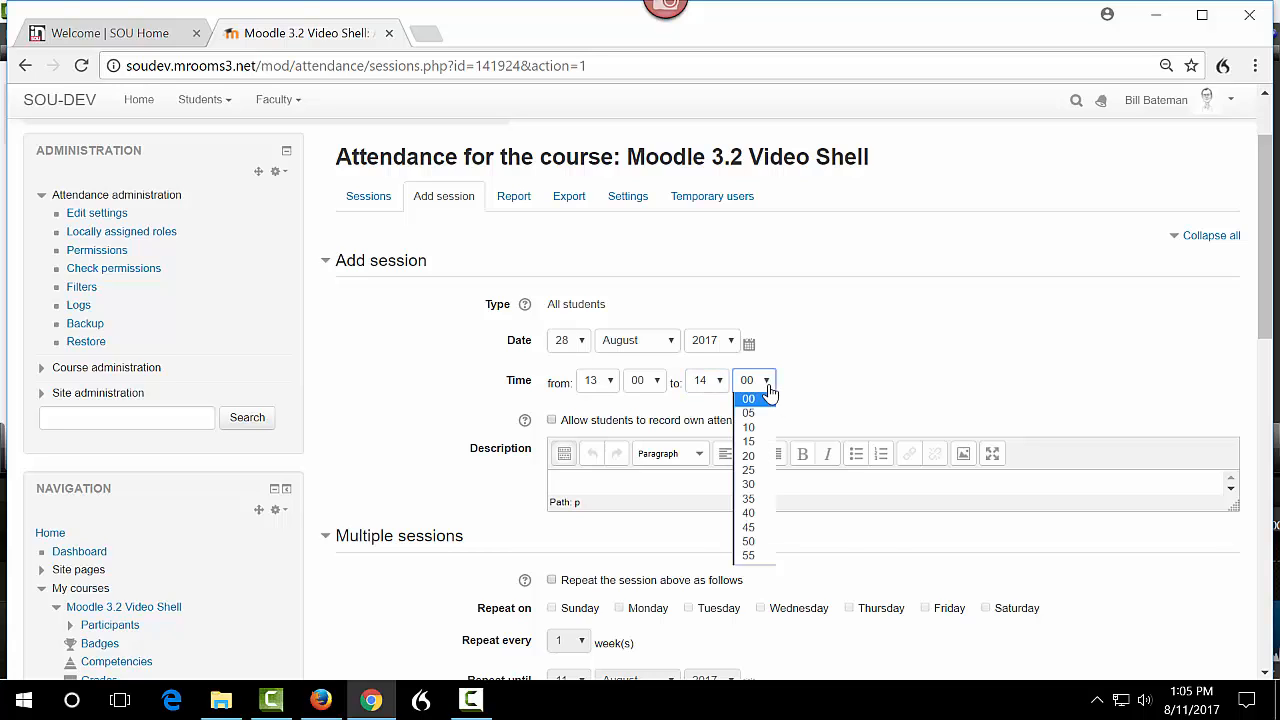
click(752, 442)
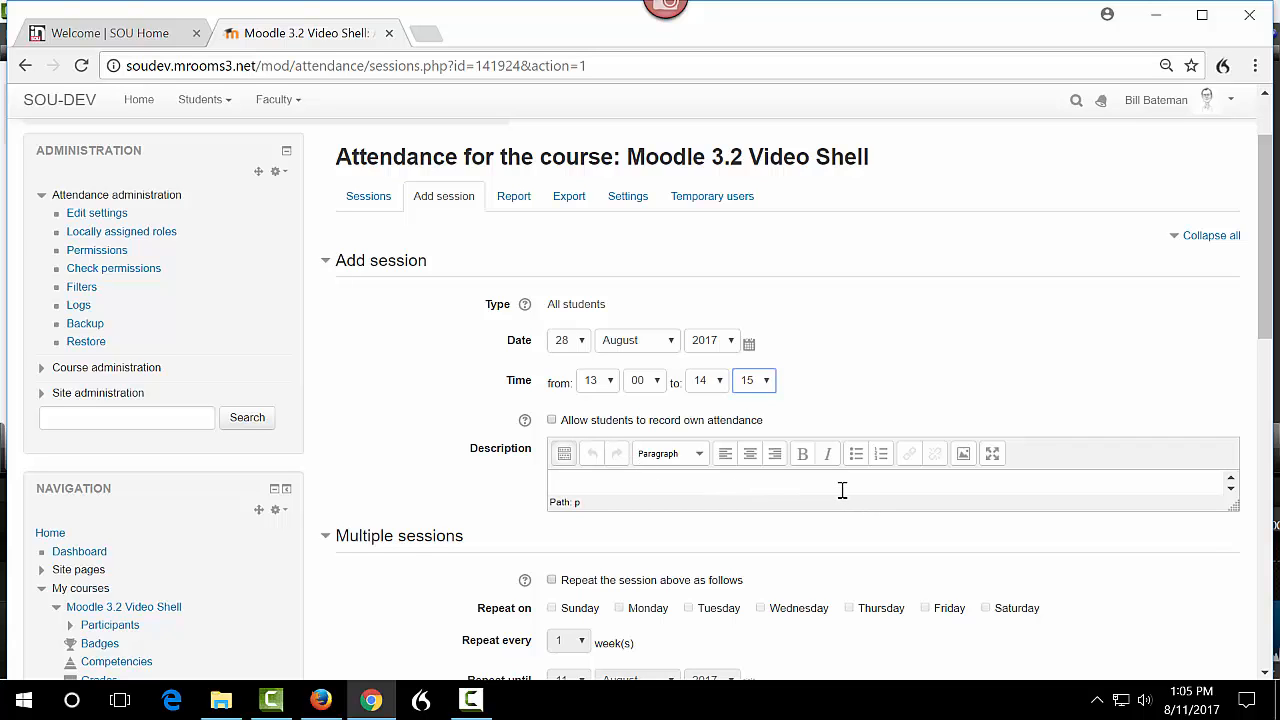
Enable repeating the session and choose Wednesday as the repeat day.
scroll(842, 490, down, 1)
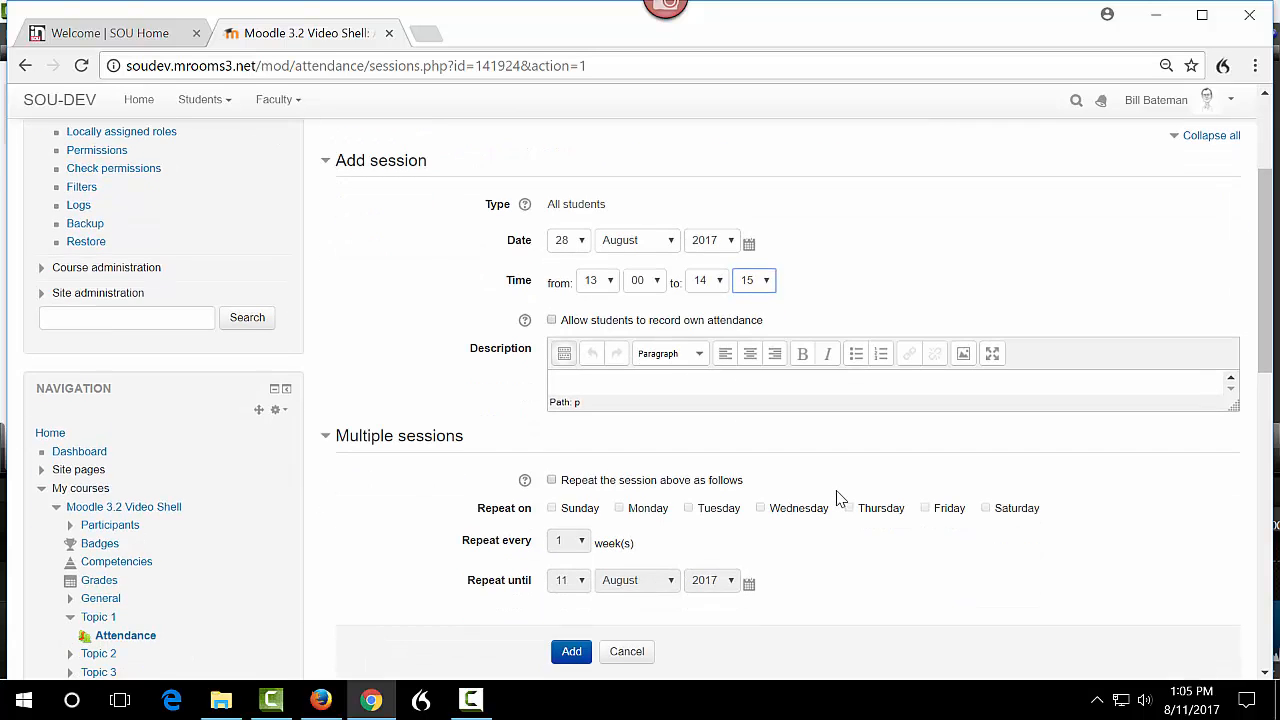
click(551, 481)
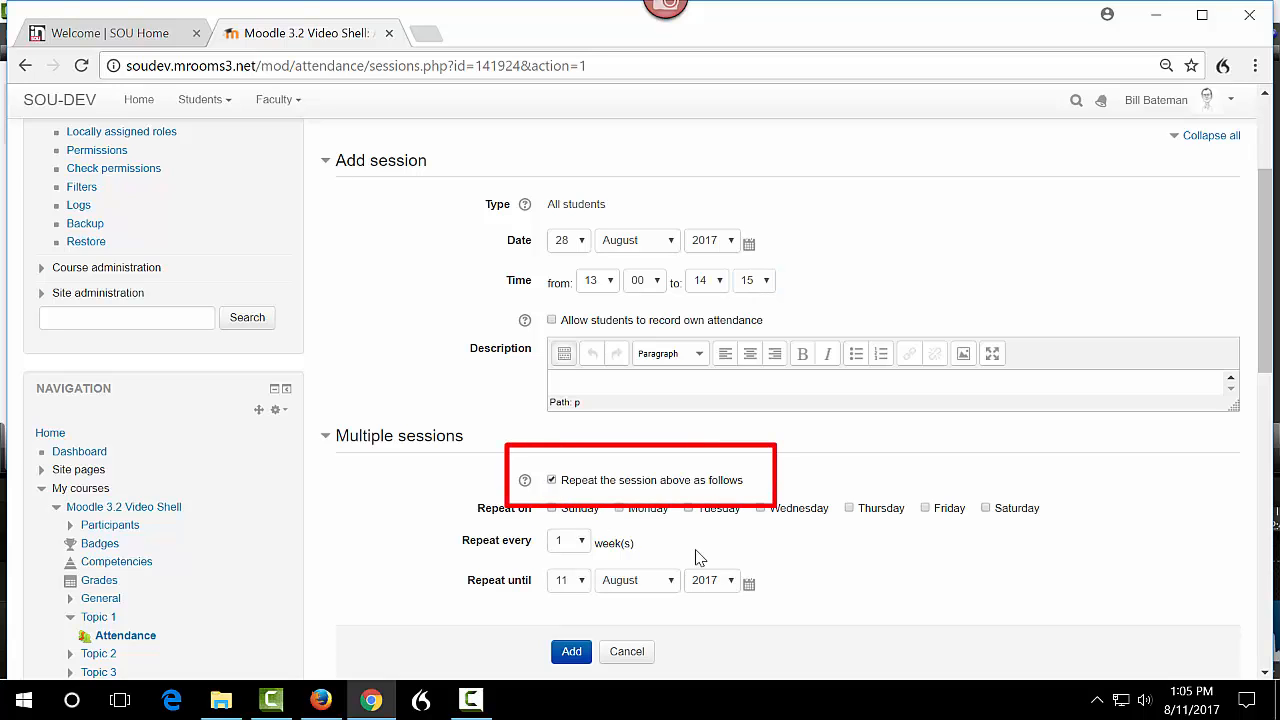
click(762, 510)
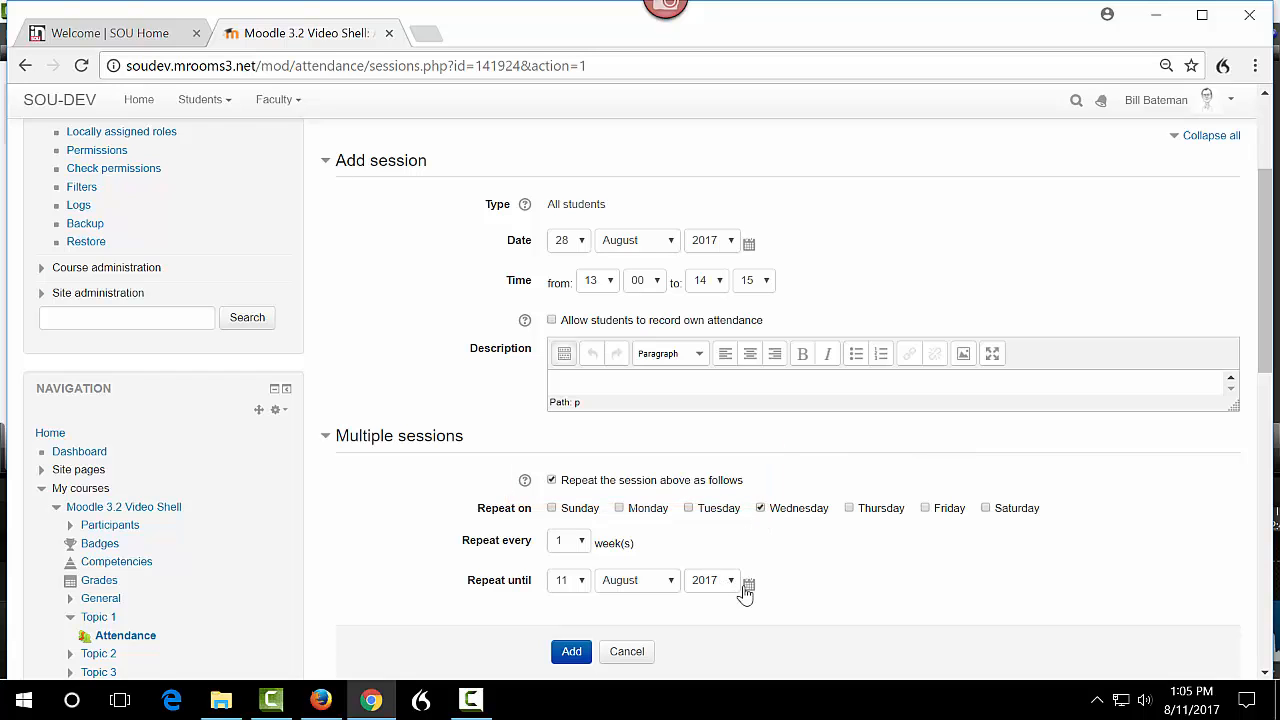
Set the repeat end date to 25 September 2017 and add the sessions.
click(748, 584)
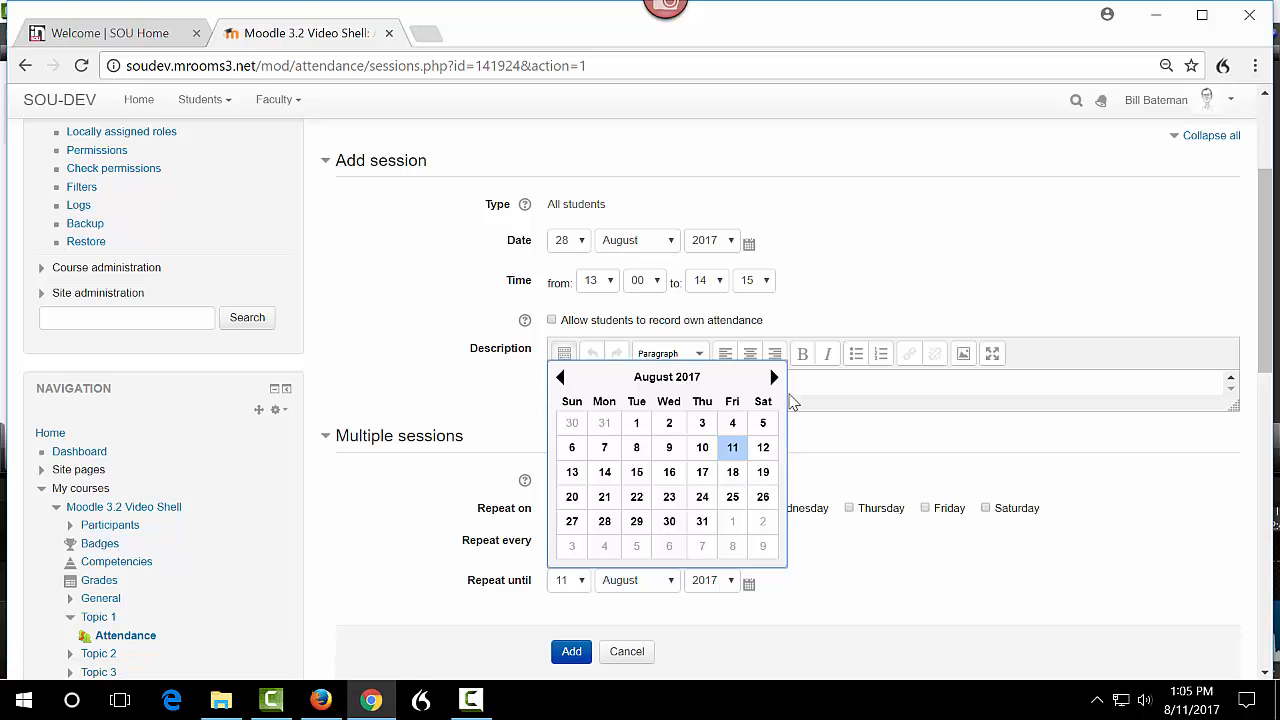
click(774, 378)
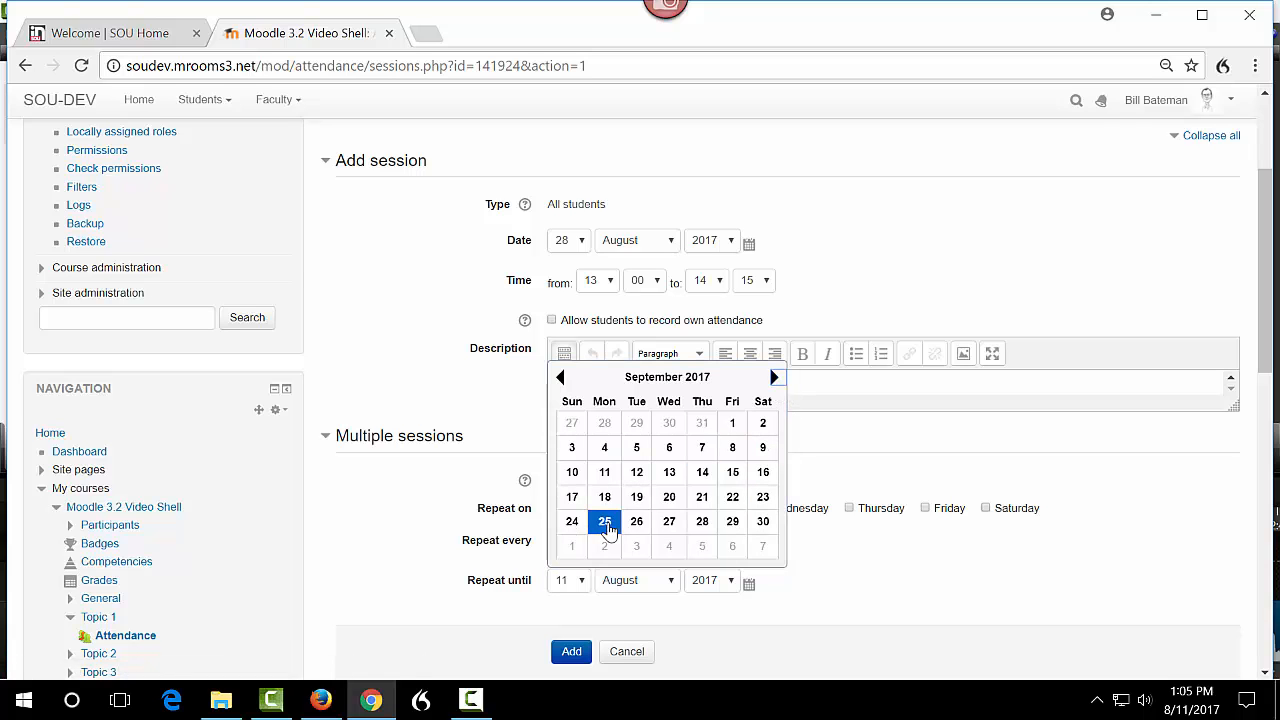
click(604, 521)
scroll(728, 620, down, 1)
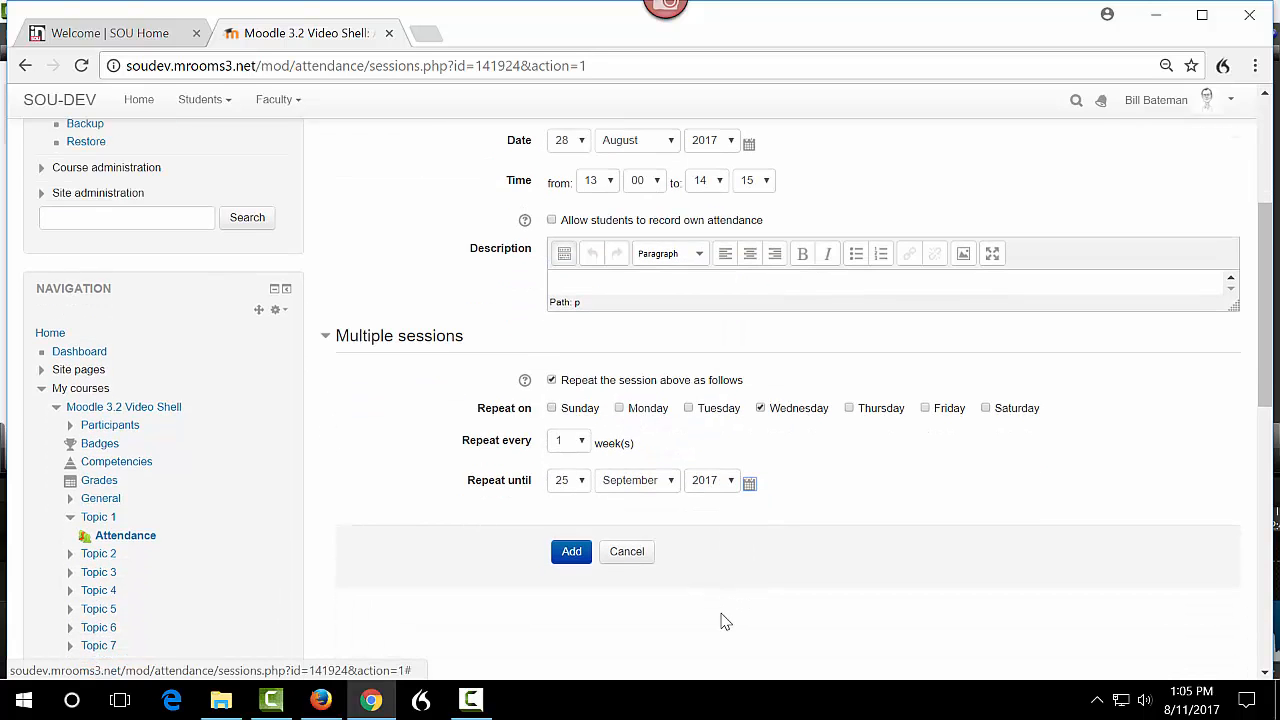
click(569, 556)
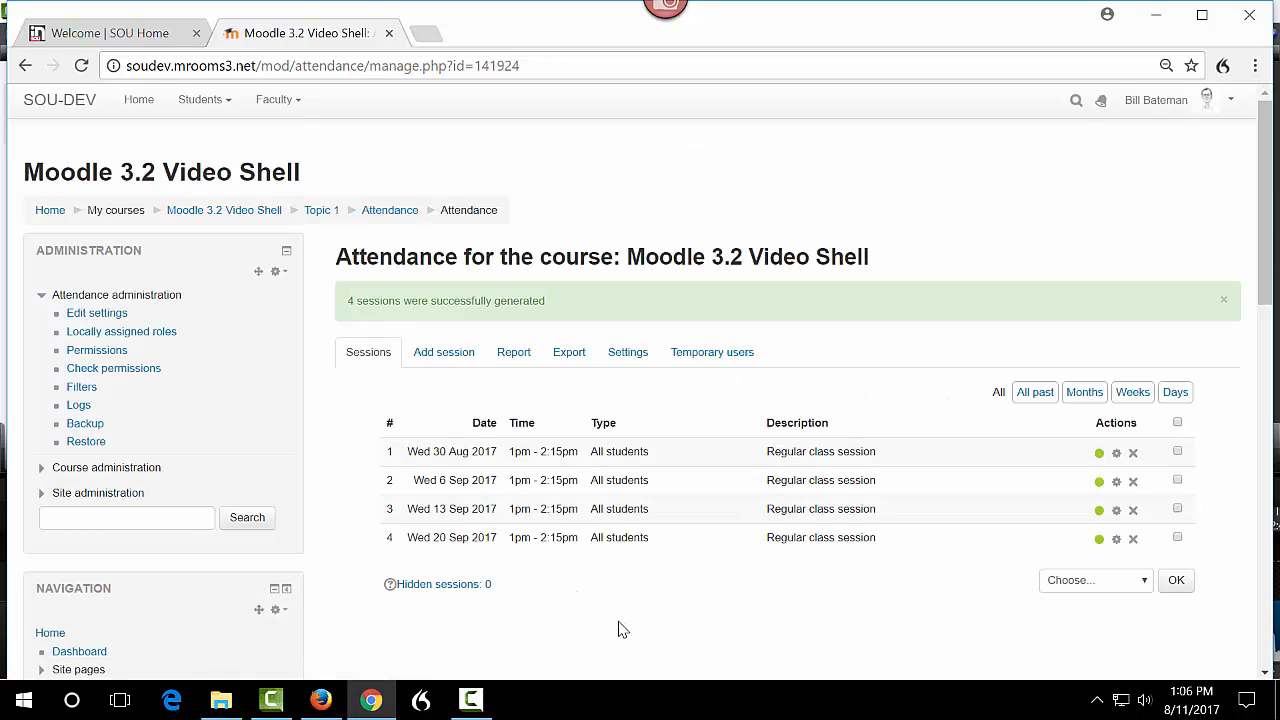
Open the attendance settings and set the status points to 5 for Present, 4 for Late and 3 for Excused, then update.
click(628, 358)
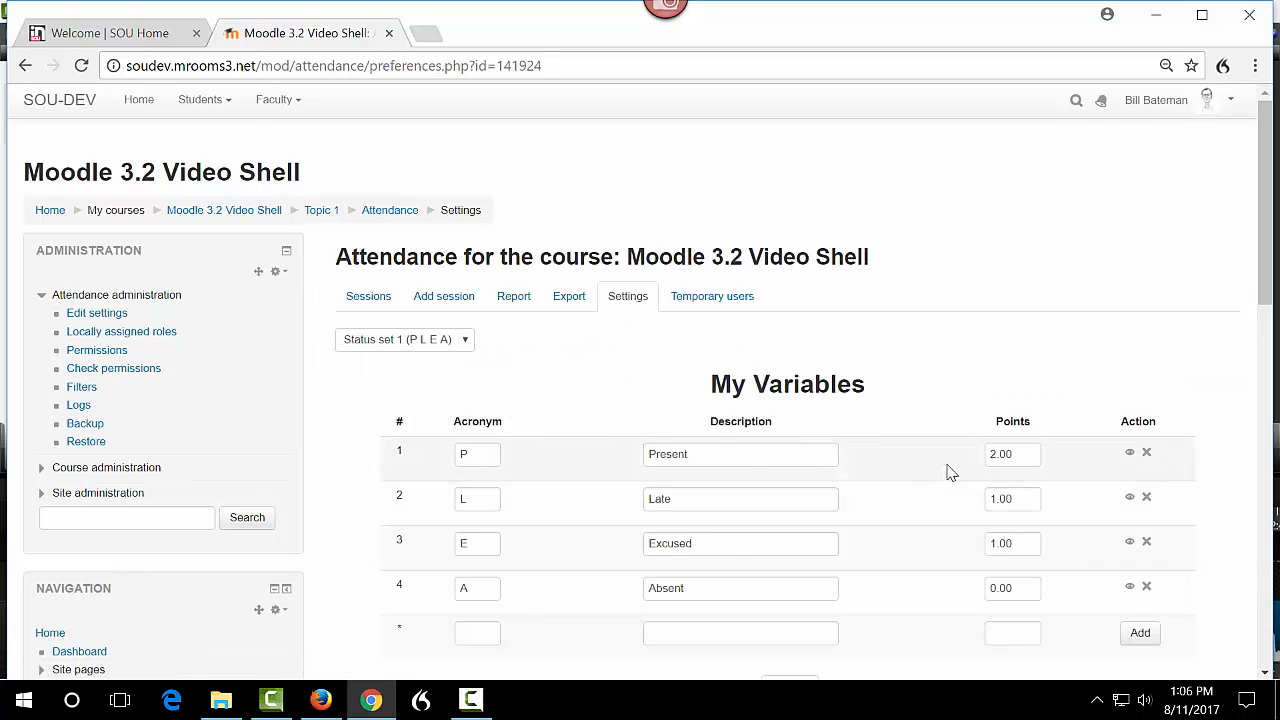
double_click(1012, 452)
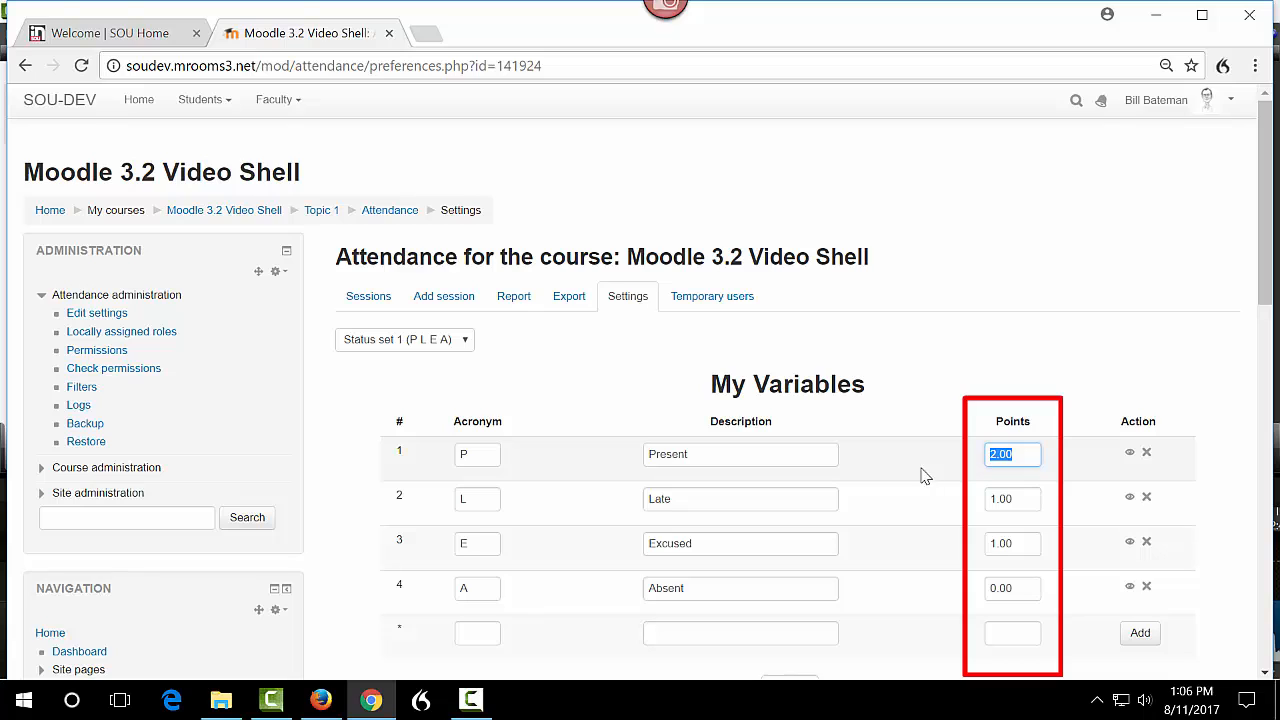
text(5)
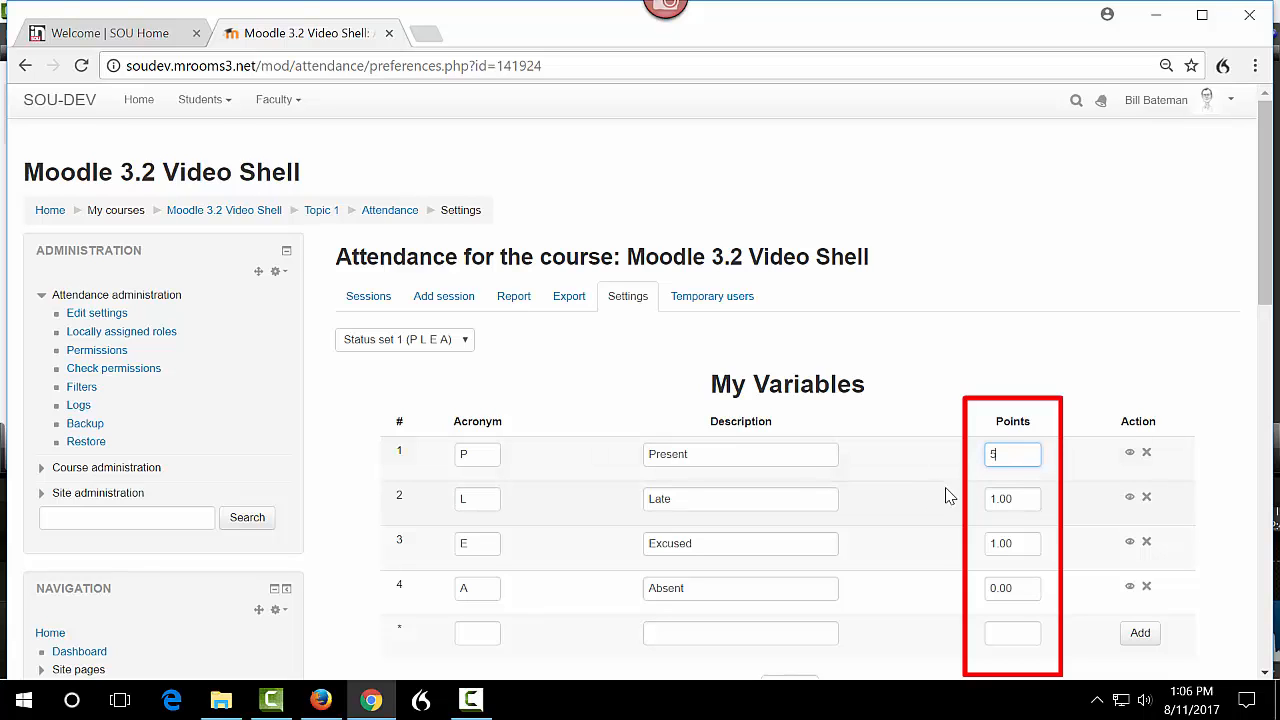
double_click(1017, 497)
text(4)
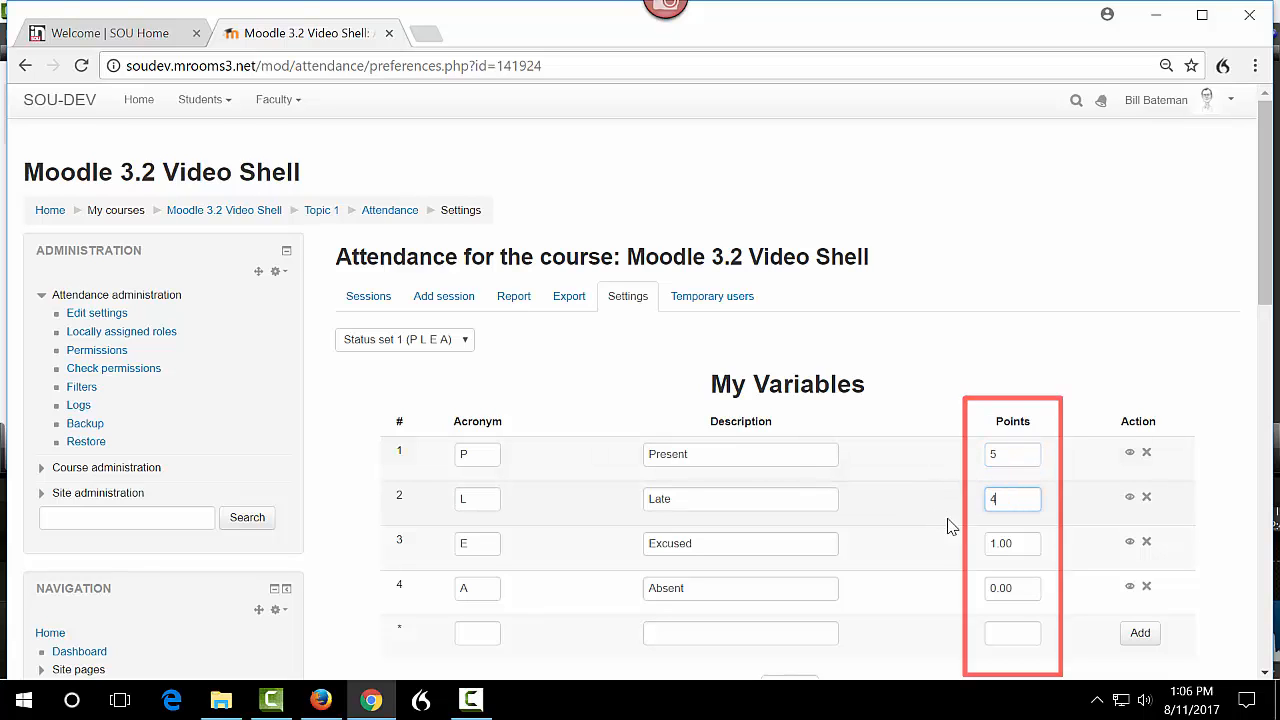
double_click(1017, 543)
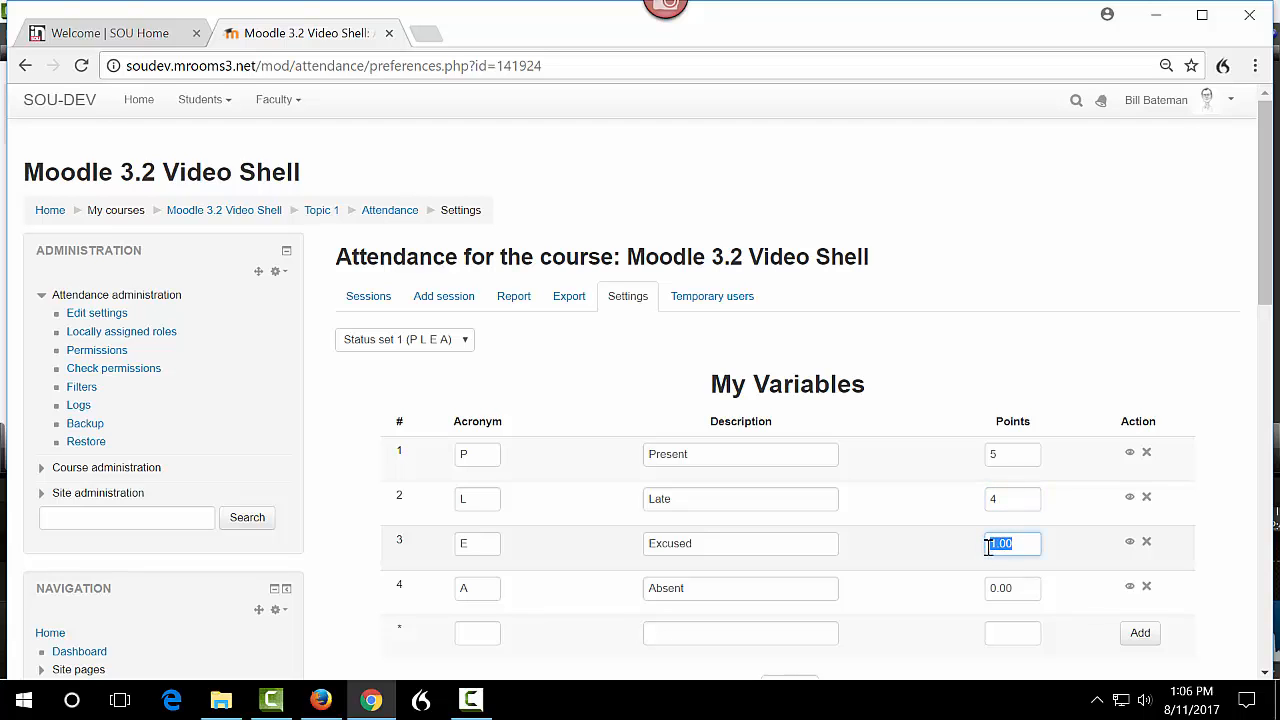
text(3)
scroll(920, 543, down, 1)
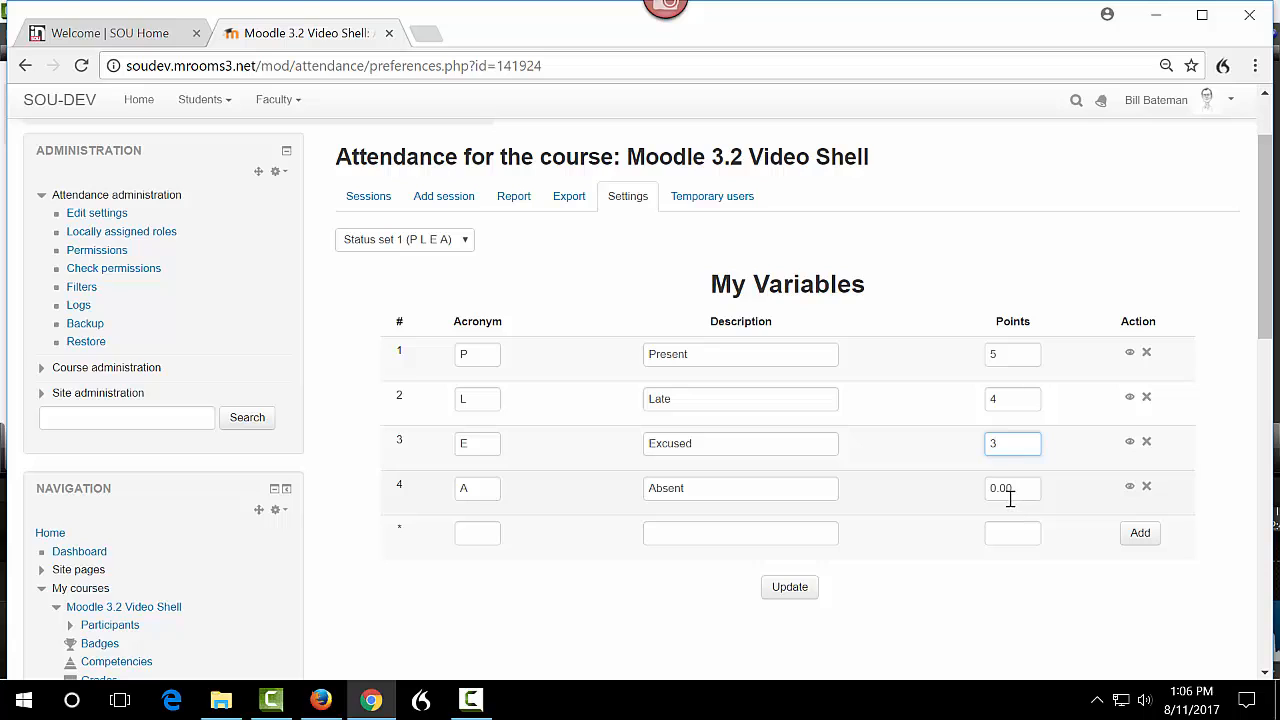
click(782, 594)
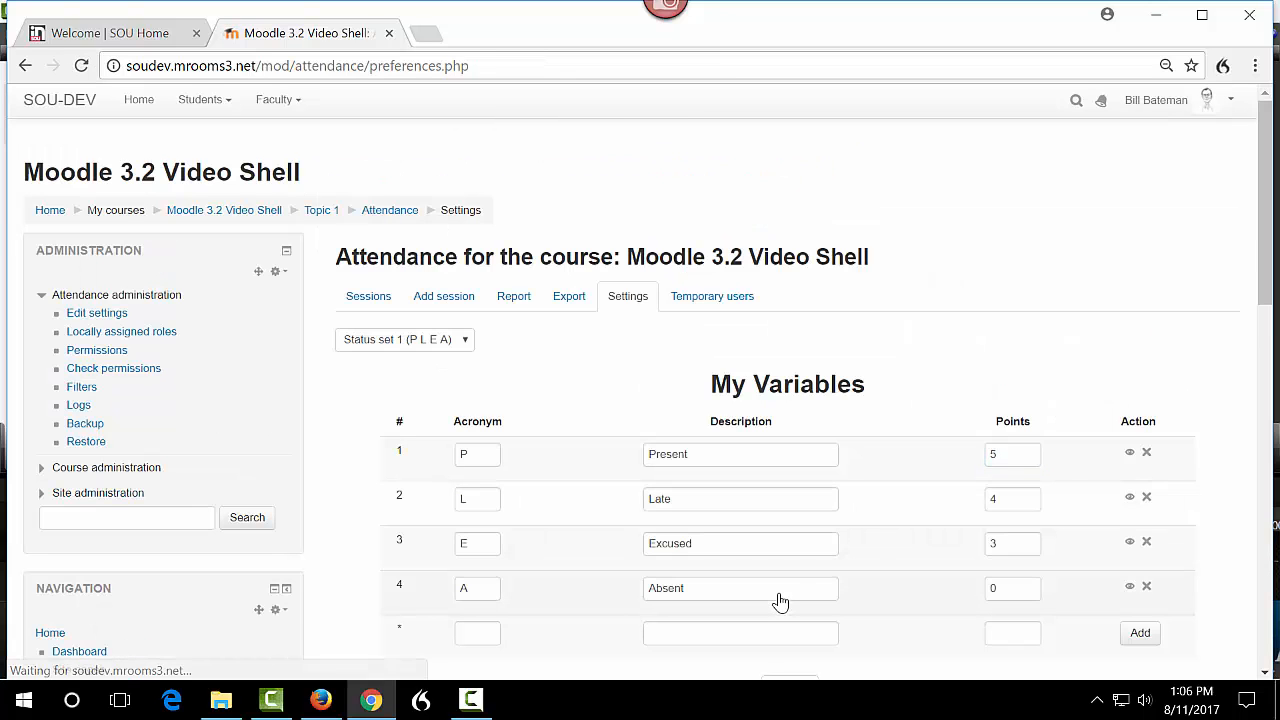
Return to the course and open attendance taking for the Wed 30 Aug 2017 session.
scroll(790, 587, down, 1)
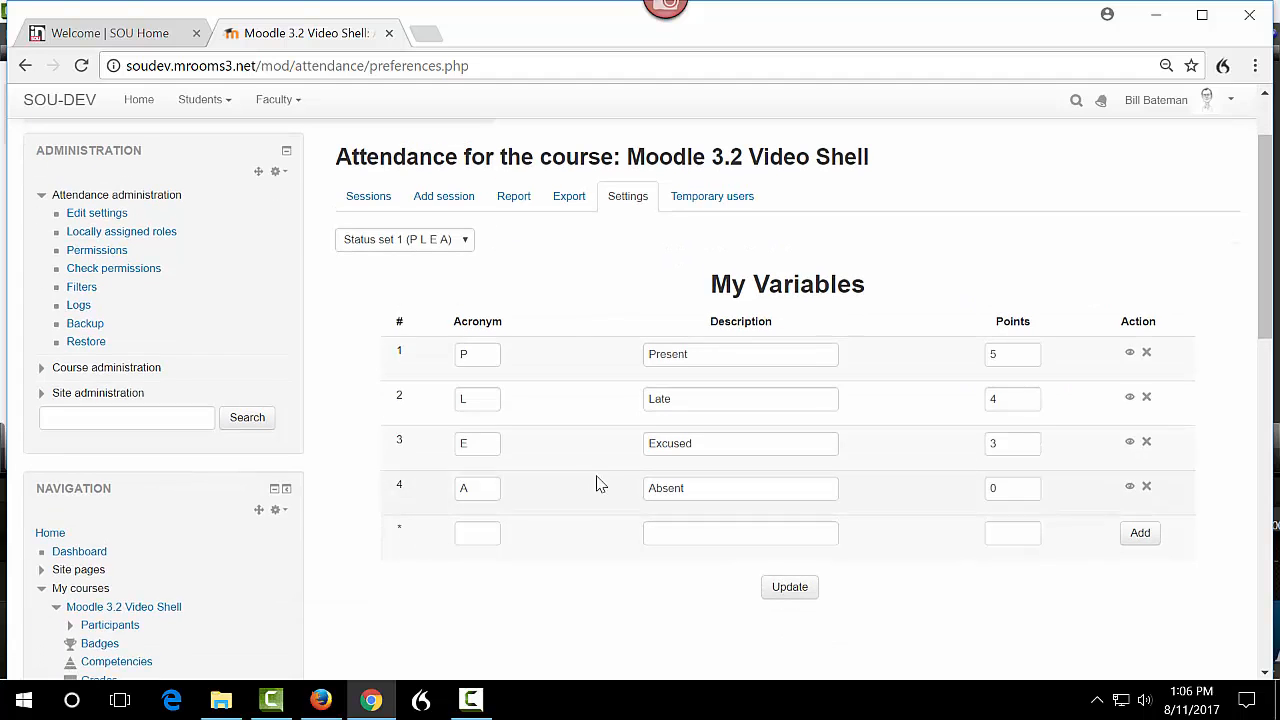
scroll(600, 505, up, 1)
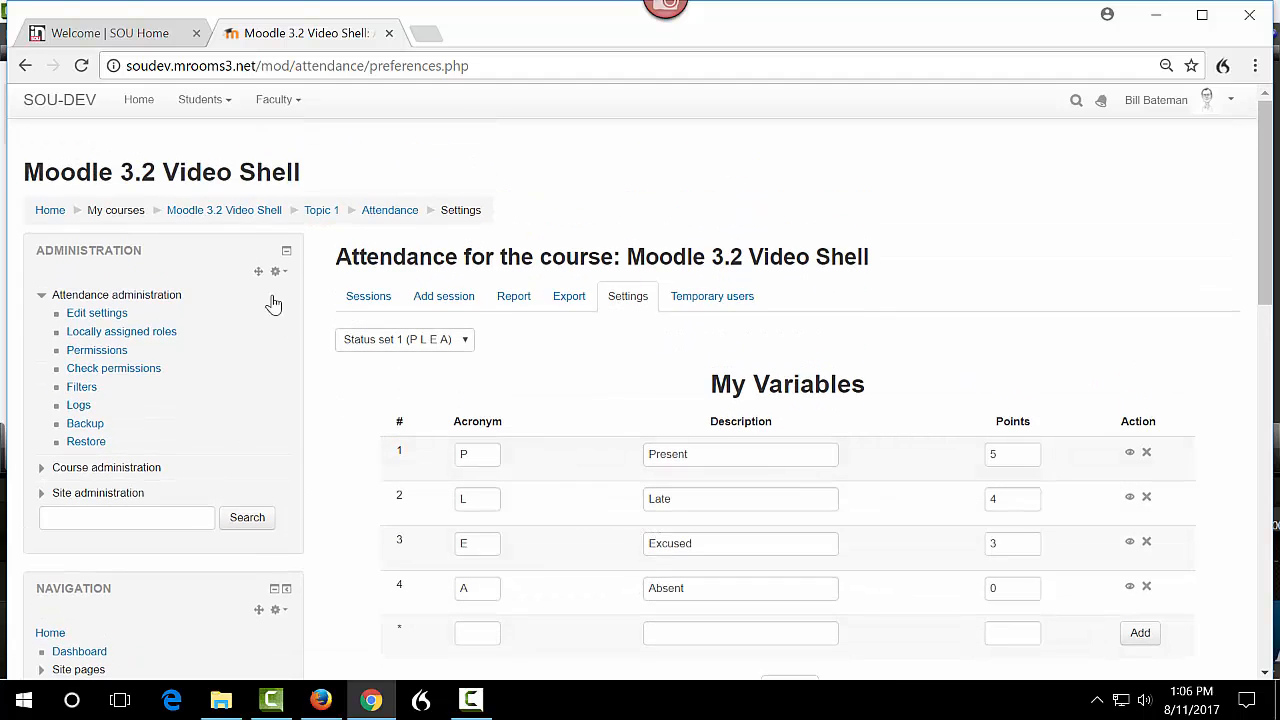
click(243, 212)
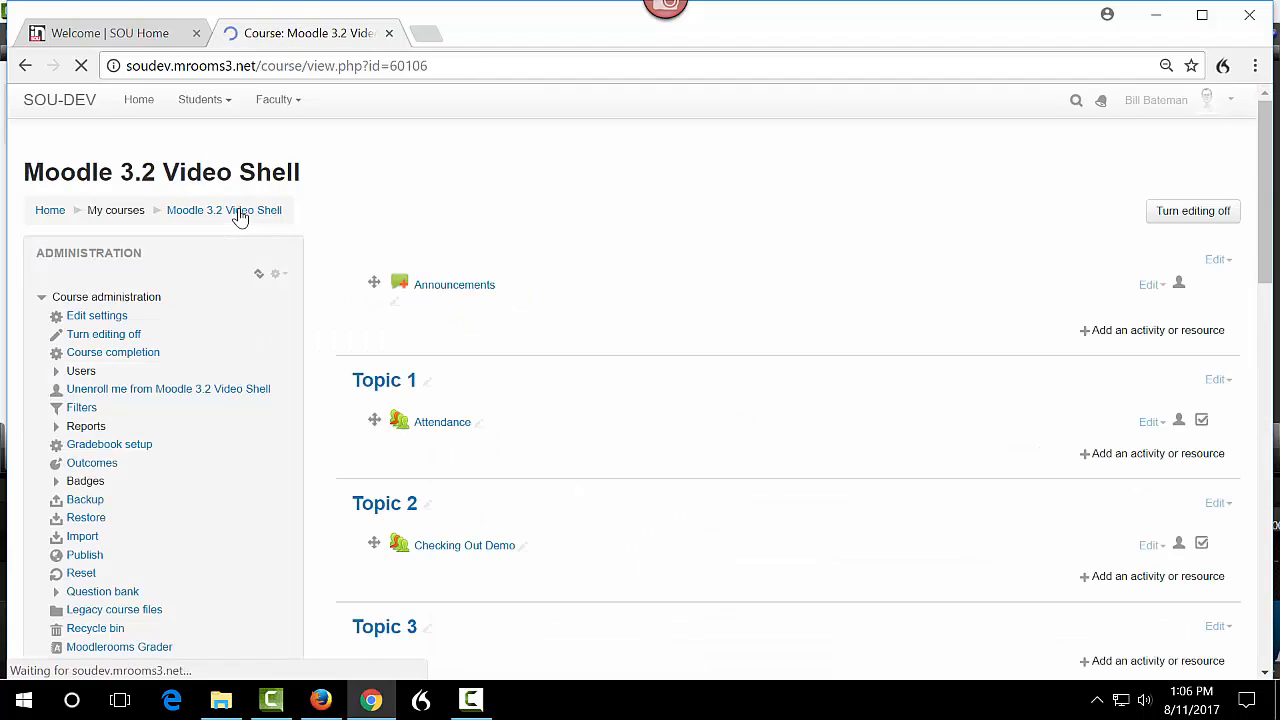
click(445, 425)
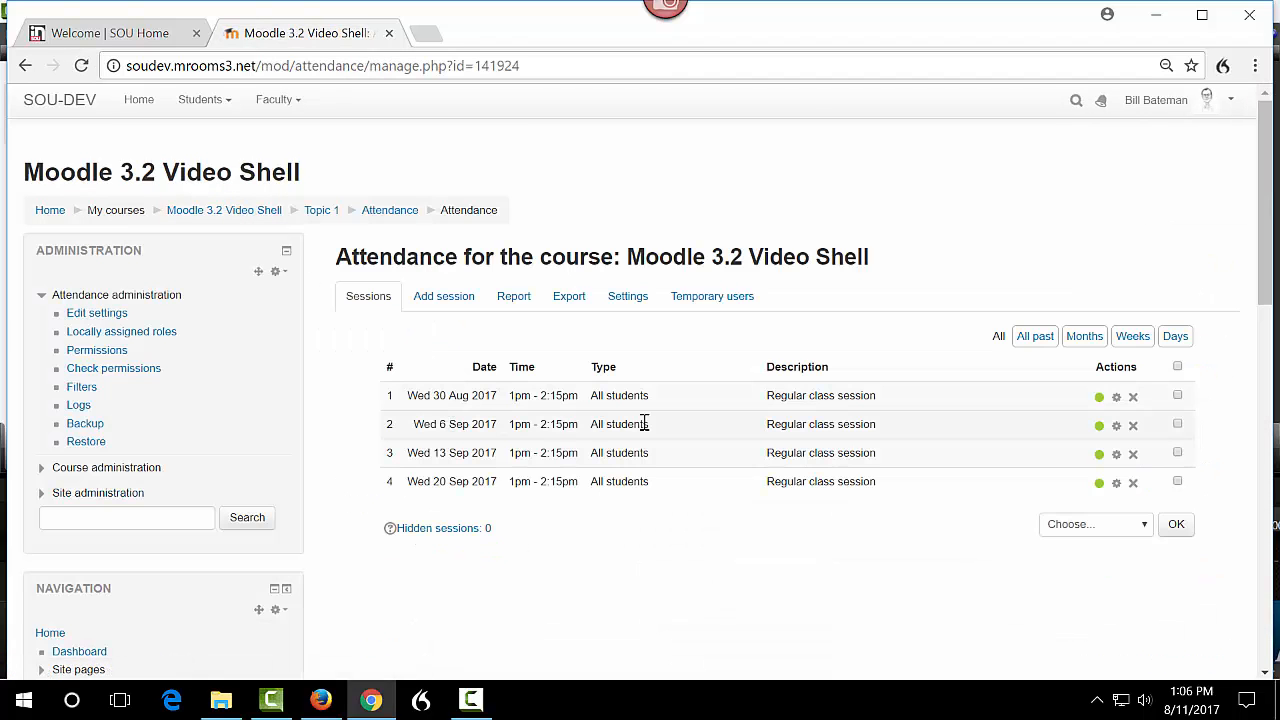
click(1099, 398)
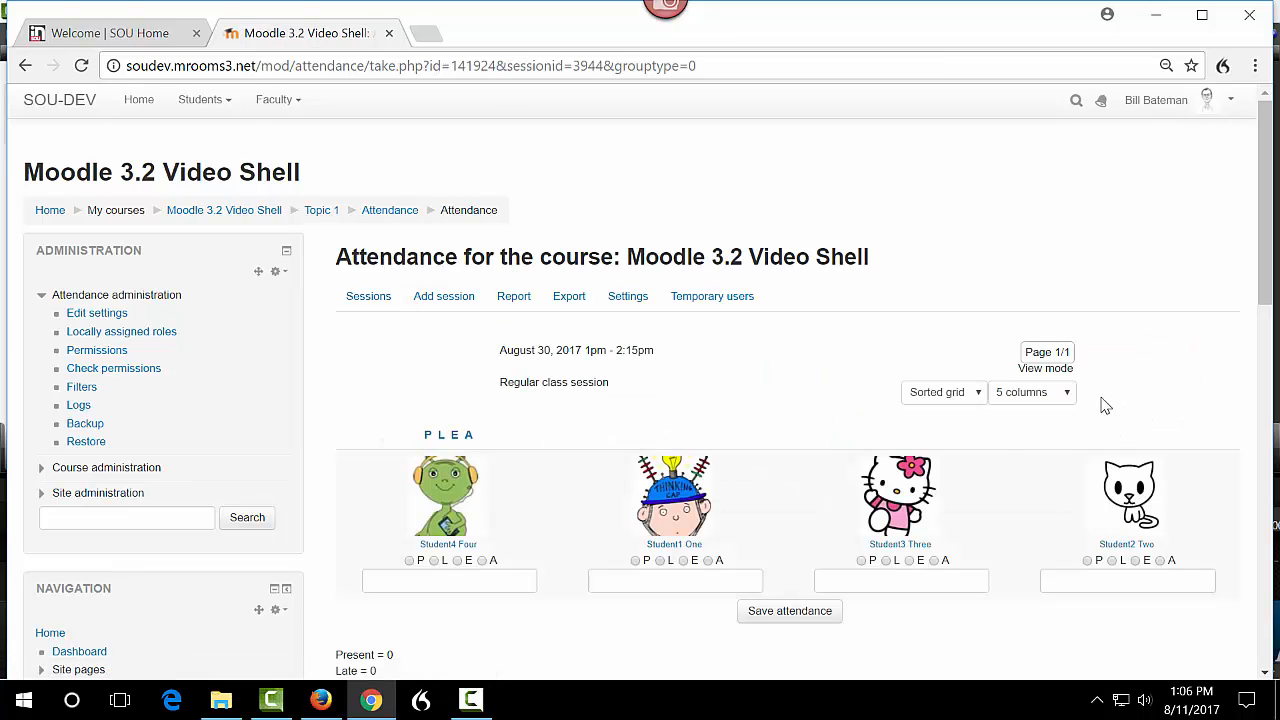
Switch the attendance view mode to Sorted list and back to Sorted grid, then return to the course page.
click(976, 394)
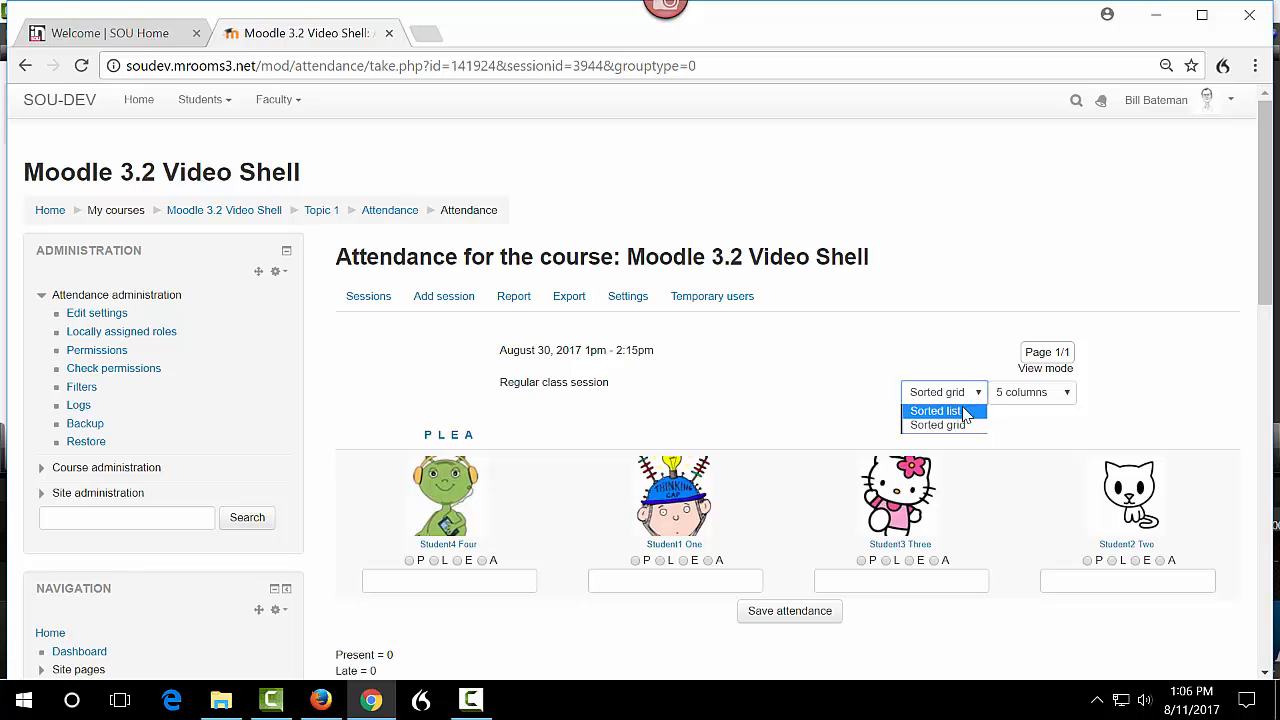
click(935, 411)
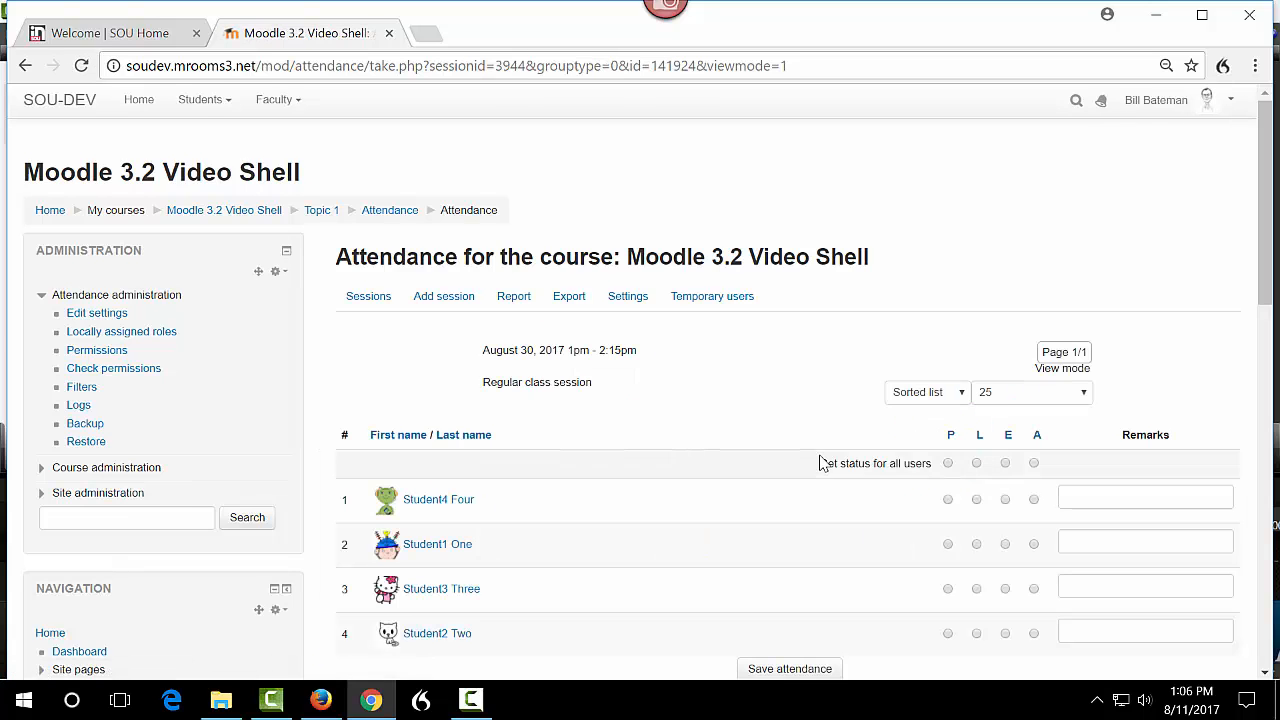
scroll(818, 463, down, 1)
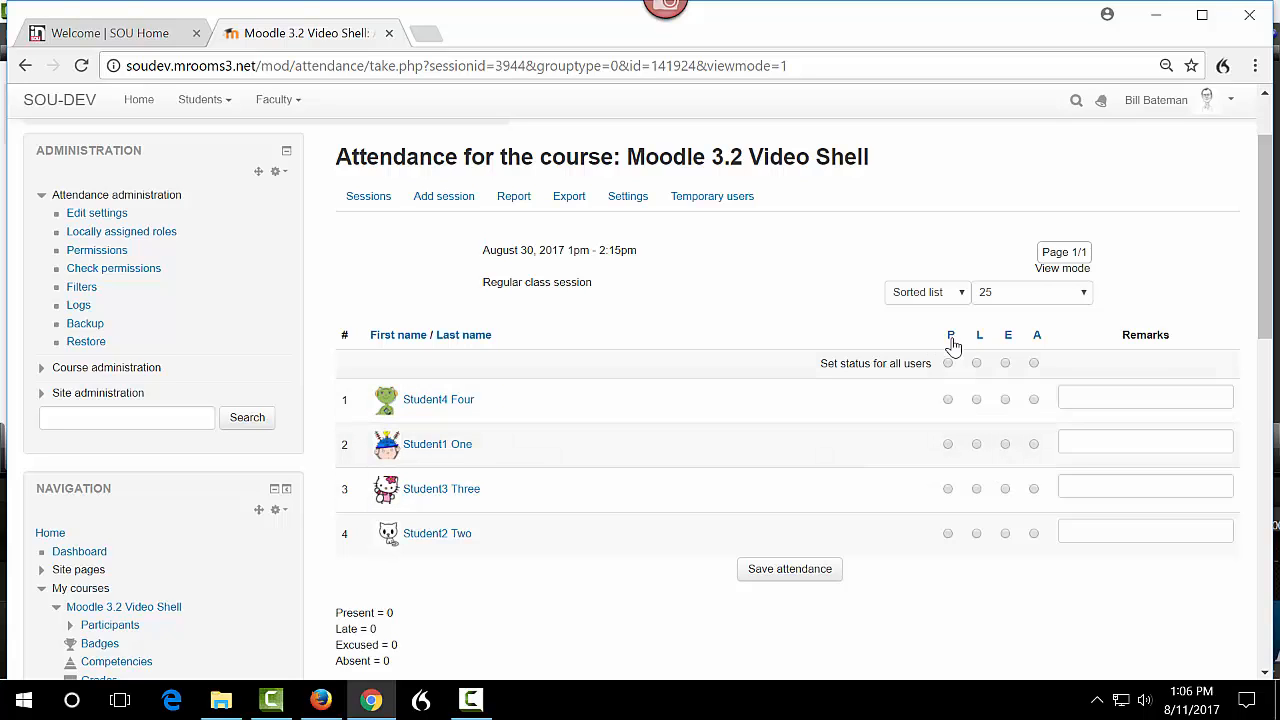
click(962, 297)
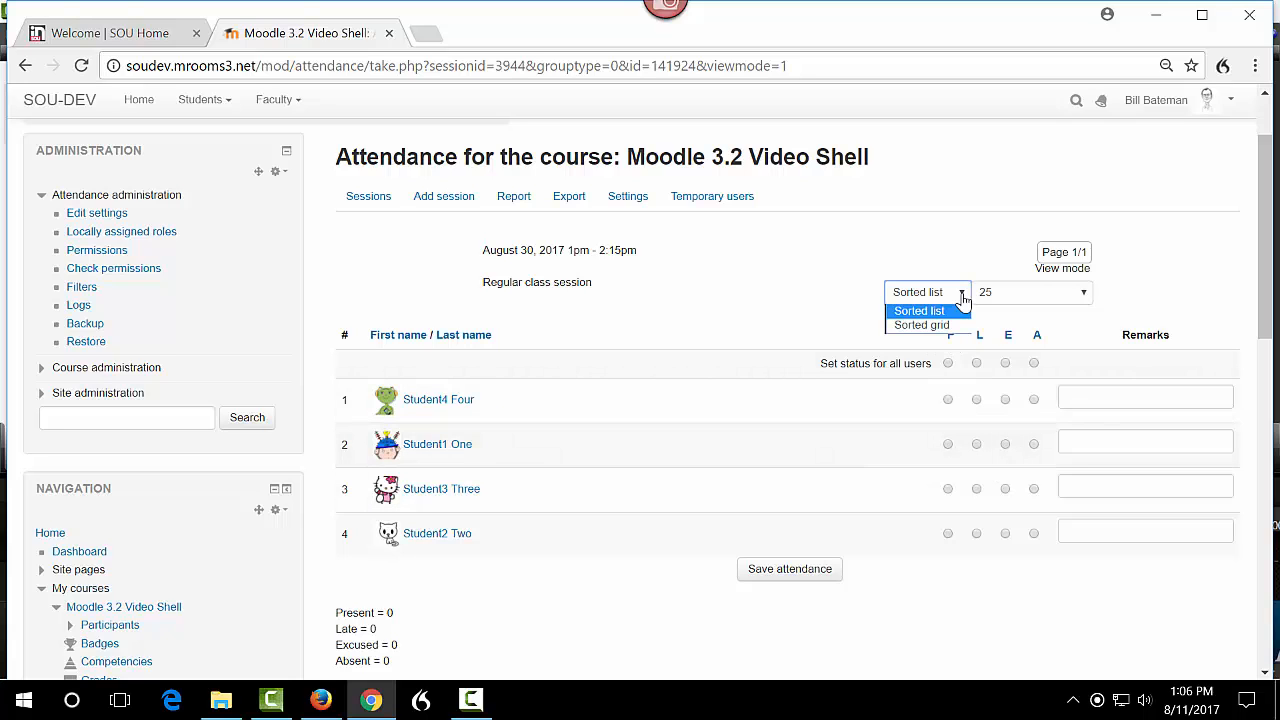
click(944, 325)
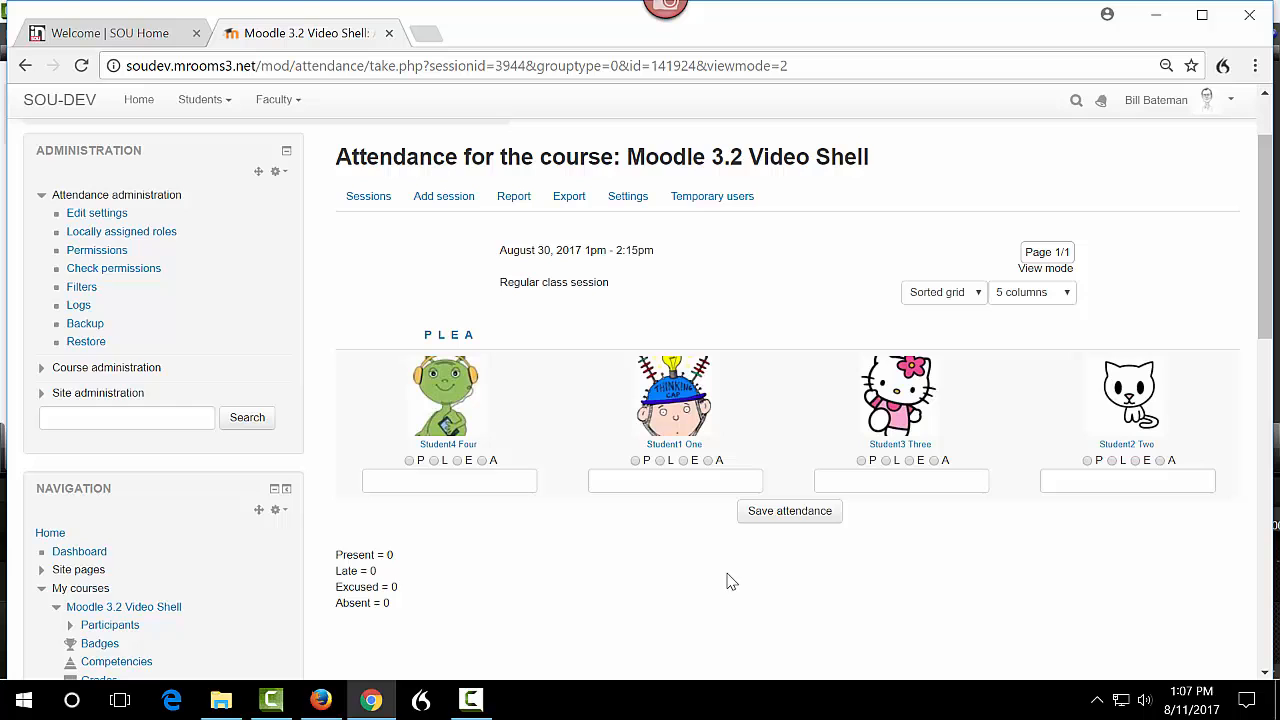
scroll(720, 583, up, 1)
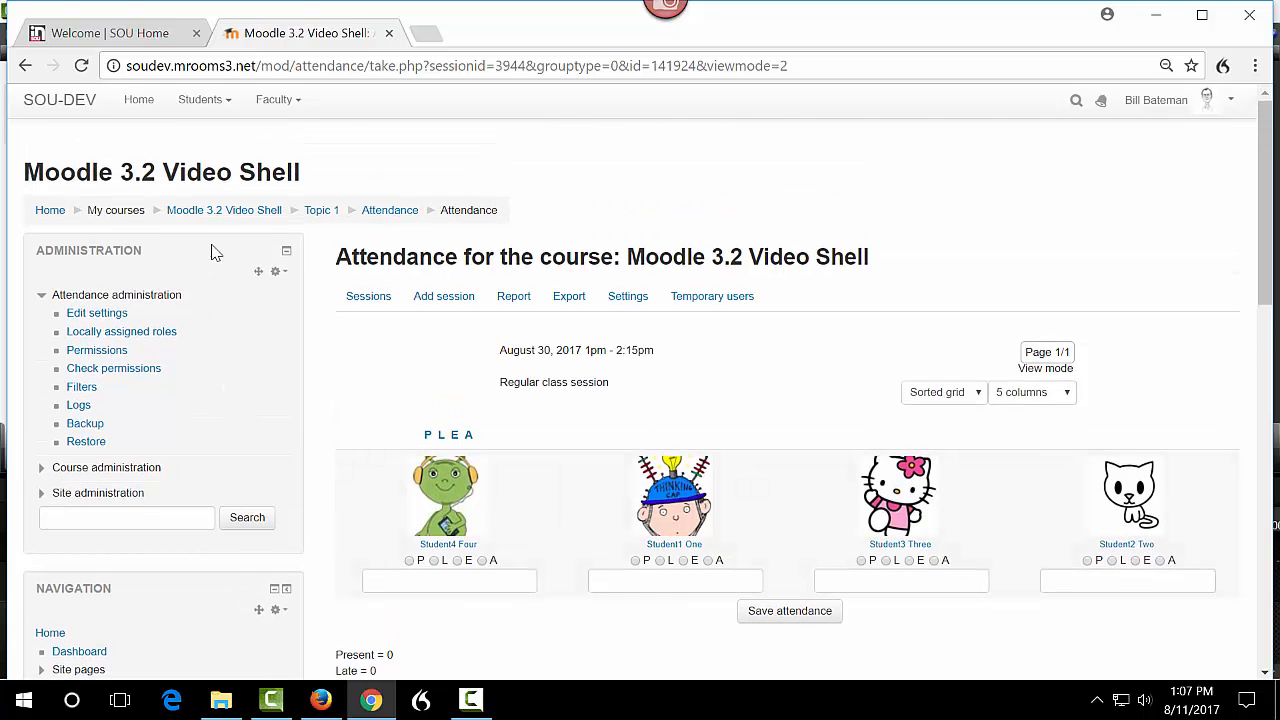
click(235, 213)
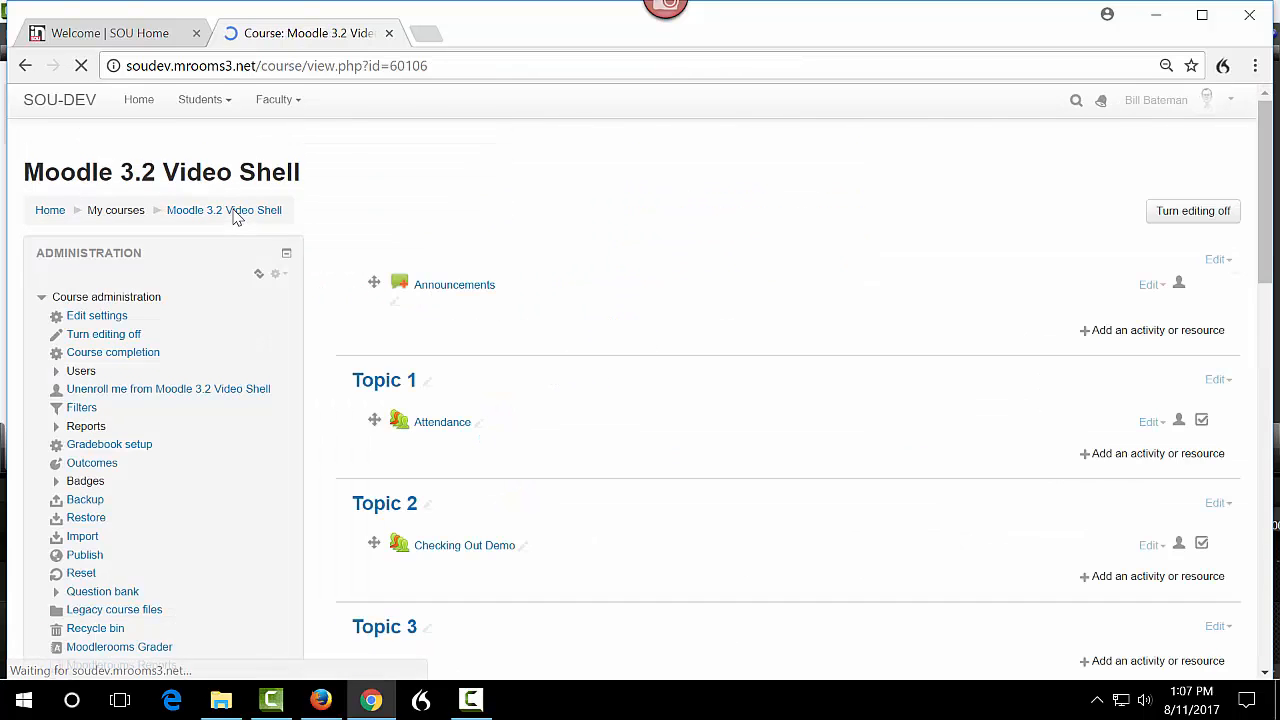